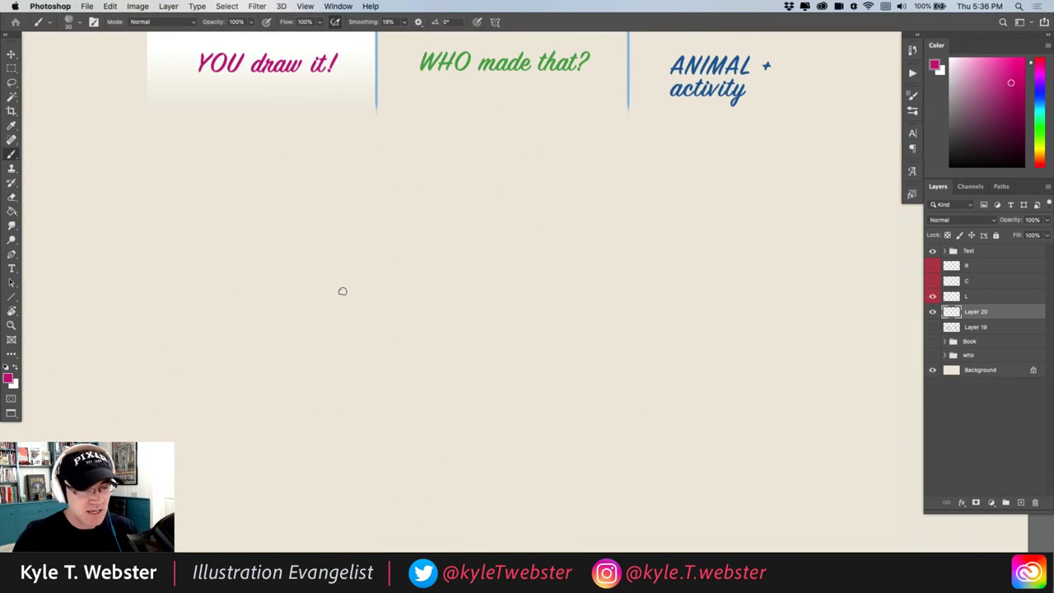
Paint a magenta top stroke, nudge it down, then add the right and left sides
{"action": "left_click_drag", "start_coordinate": [412, 285], "coordinate": [412, 279]}
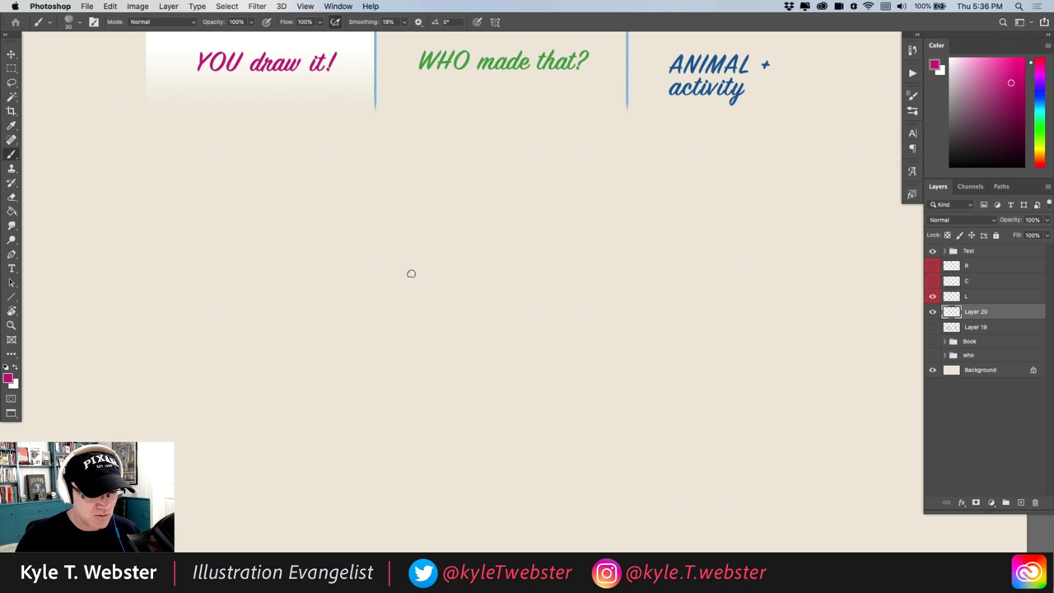
{"action": "scroll", "coordinate": [320, 278], "scroll_direction": "left", "scroll_amount": 3}
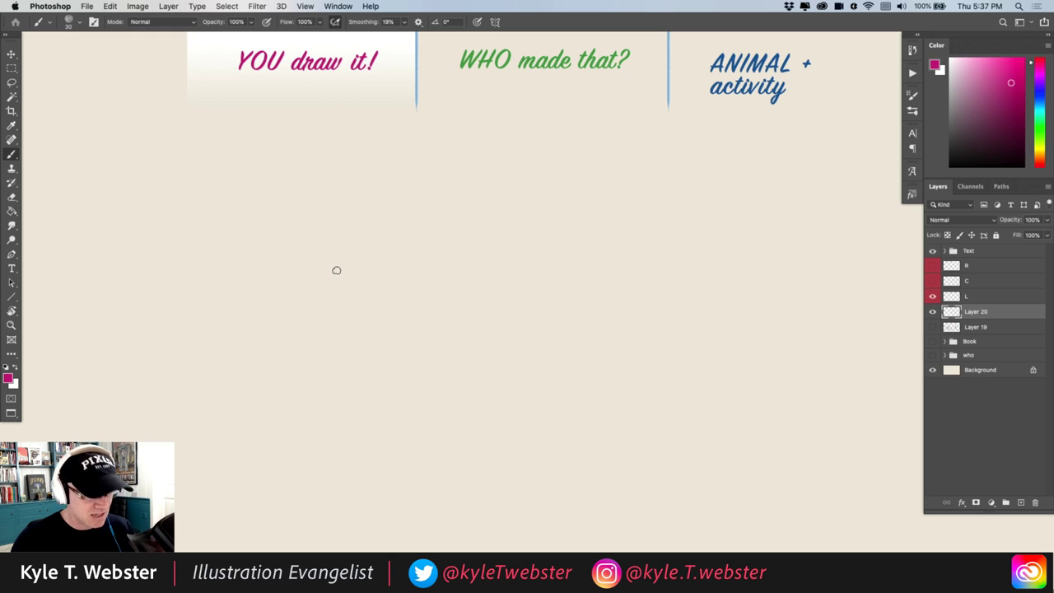
{"action": "scroll", "coordinate": [391, 259], "scroll_direction": "right", "scroll_amount": 2}
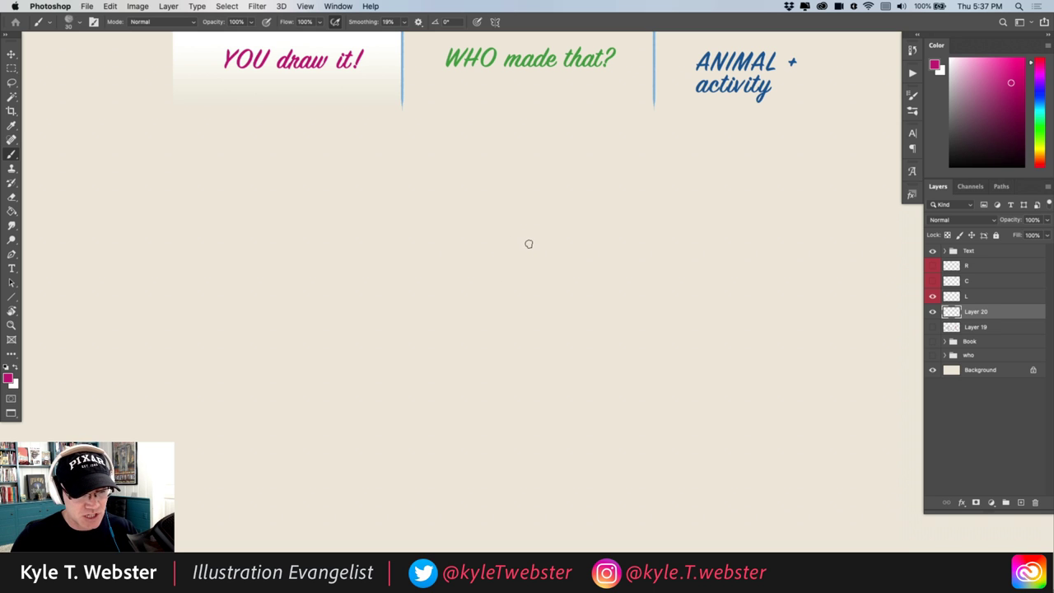
{"action": "left_click_drag", "start_coordinate": [532, 248], "coordinate": [464, 249]}
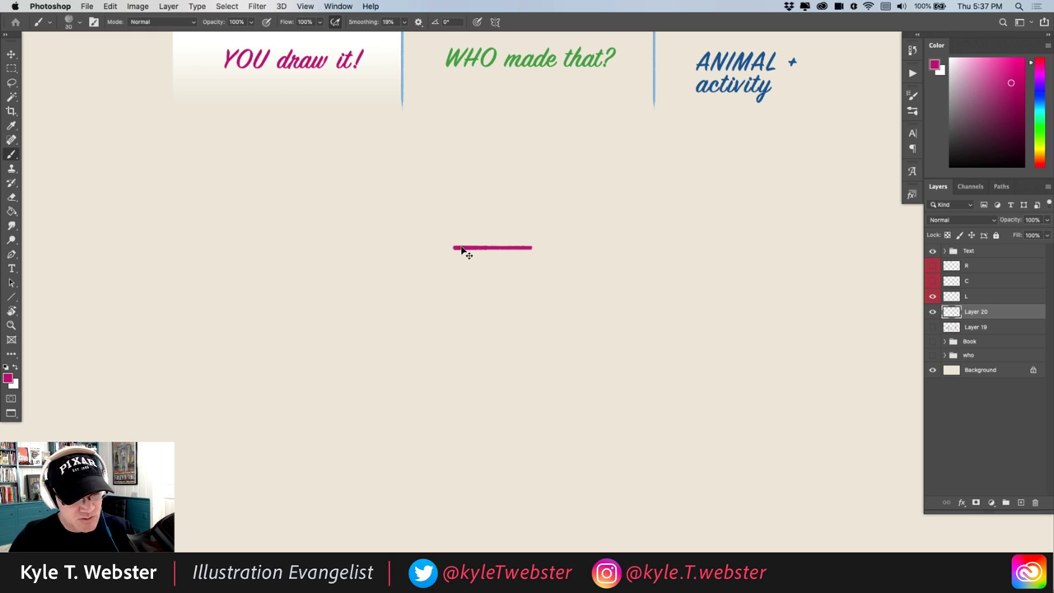
{"action": "left_click_drag", "start_coordinate": [464, 252], "coordinate": [462, 268]}
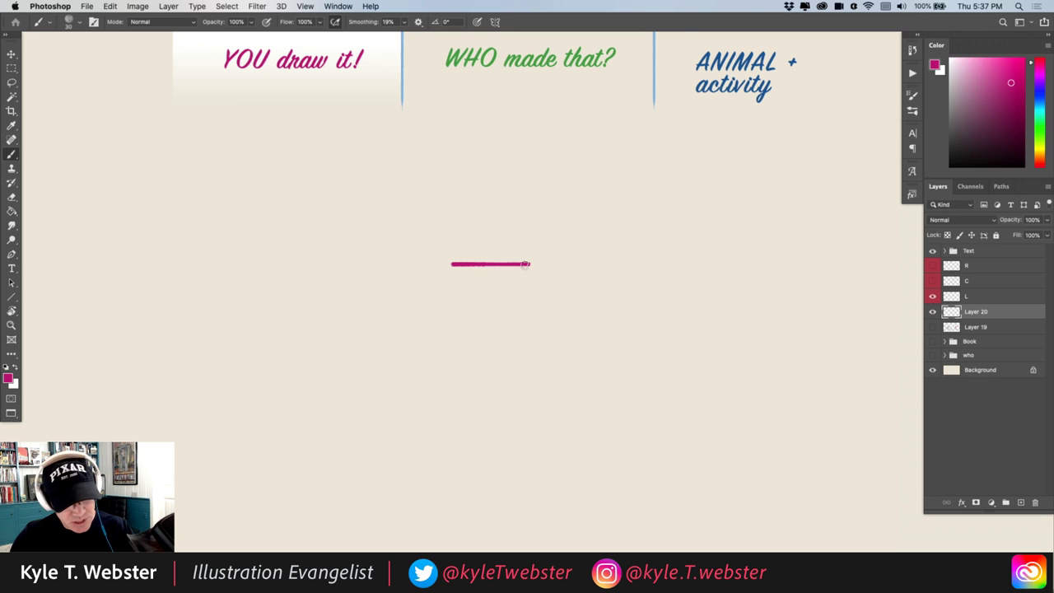
{"action": "left_click_drag", "start_coordinate": [529, 264], "coordinate": [529, 285]}
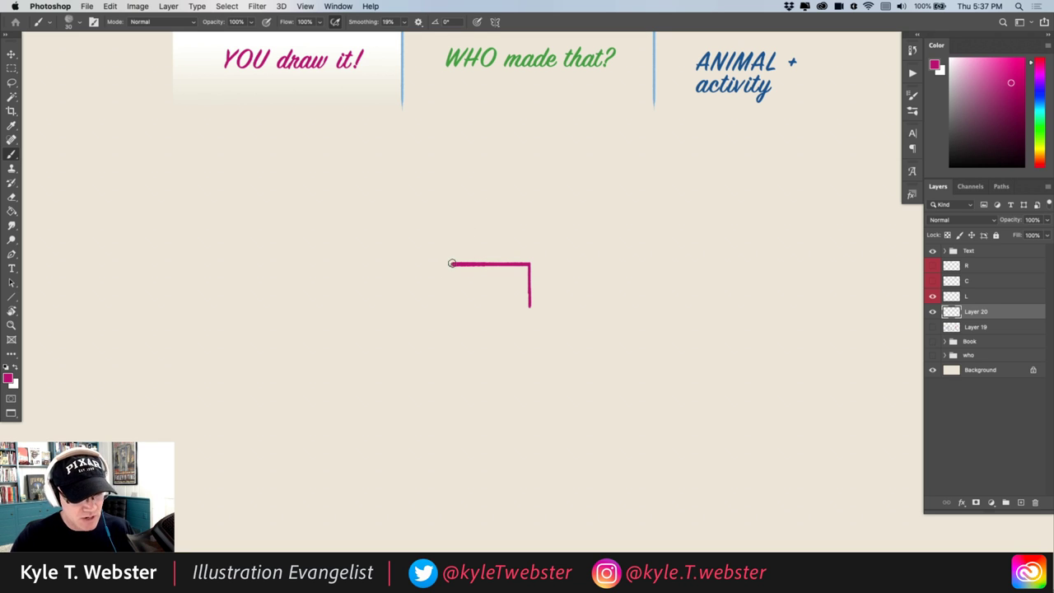
{"action": "left_click_drag", "start_coordinate": [452, 264], "coordinate": [452, 302]}
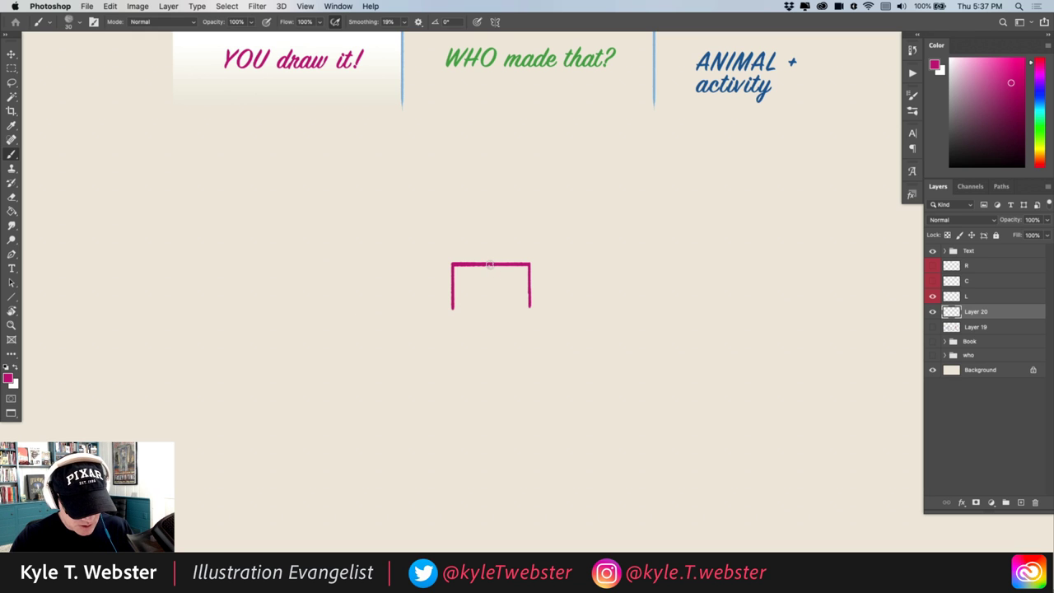
Brush a bottom-point dot, a diagonal from the lower-right corner to it, and two strokes below
{"action": "left_click", "coordinate": [492, 331]}
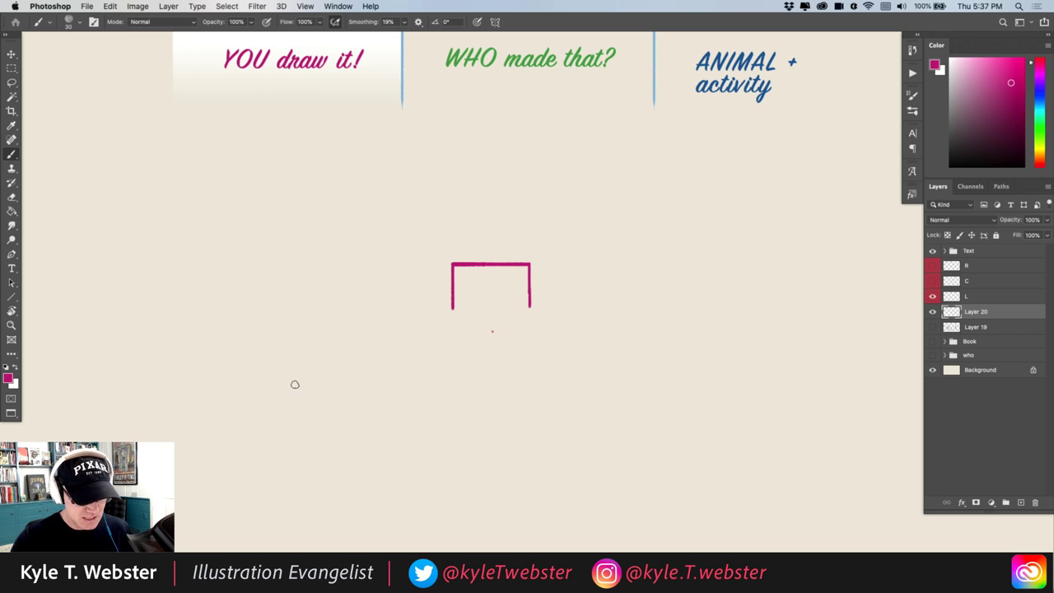
{"action": "mouse_move", "coordinate": [529, 306]}
{"action": "left_mouse_down"}
{"action": "mouse_move", "coordinate": [491, 331]}
{"action": "mouse_move", "coordinate": [459, 311]}
{"action": "mouse_move", "coordinate": [491, 330]}
{"action": "left_mouse_up"}
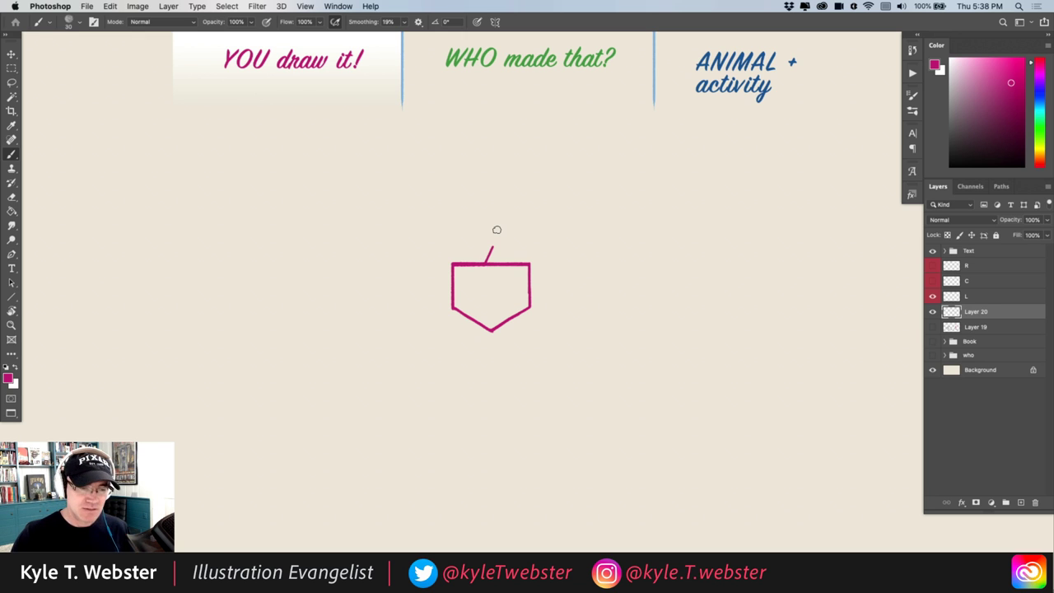
{"action": "left_click_drag", "start_coordinate": [453, 233], "coordinate": [435, 241]}
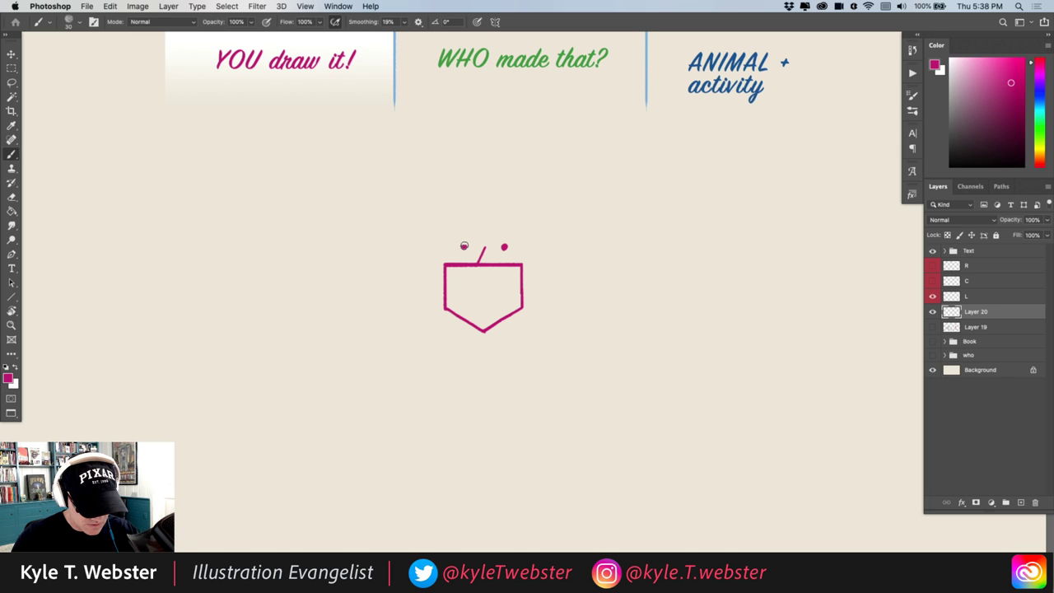
{"action": "left_click_drag", "start_coordinate": [465, 323], "coordinate": [412, 383]}
{"action": "left_click_drag", "start_coordinate": [505, 323], "coordinate": [504, 353]}
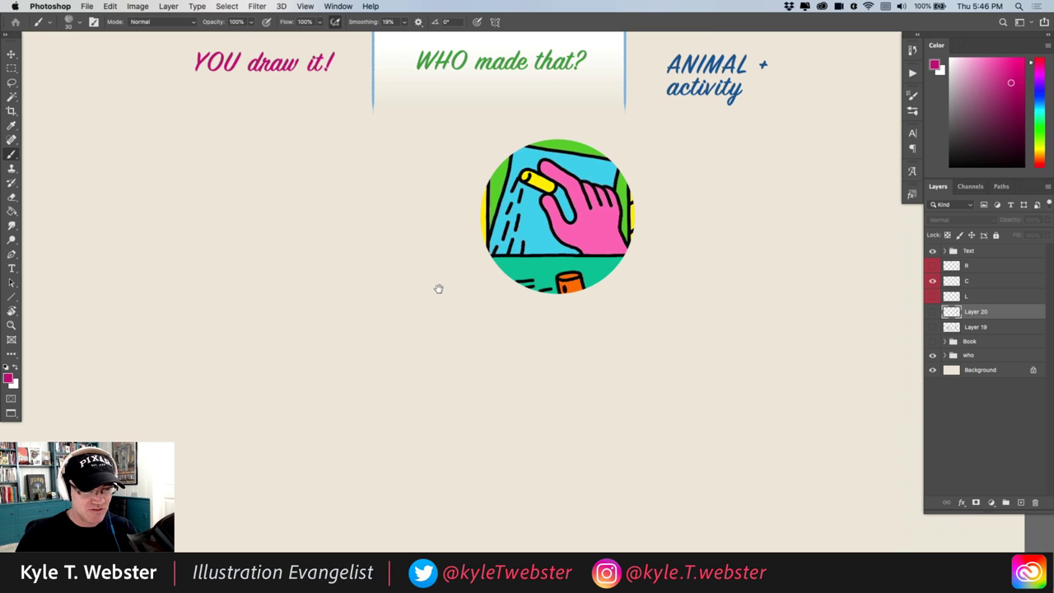
Hide the 'who' group and show Layer 20's masked heart-shirt figure instead
{"action": "scroll", "coordinate": [428, 290], "scroll_direction": "right", "scroll_amount": 3}
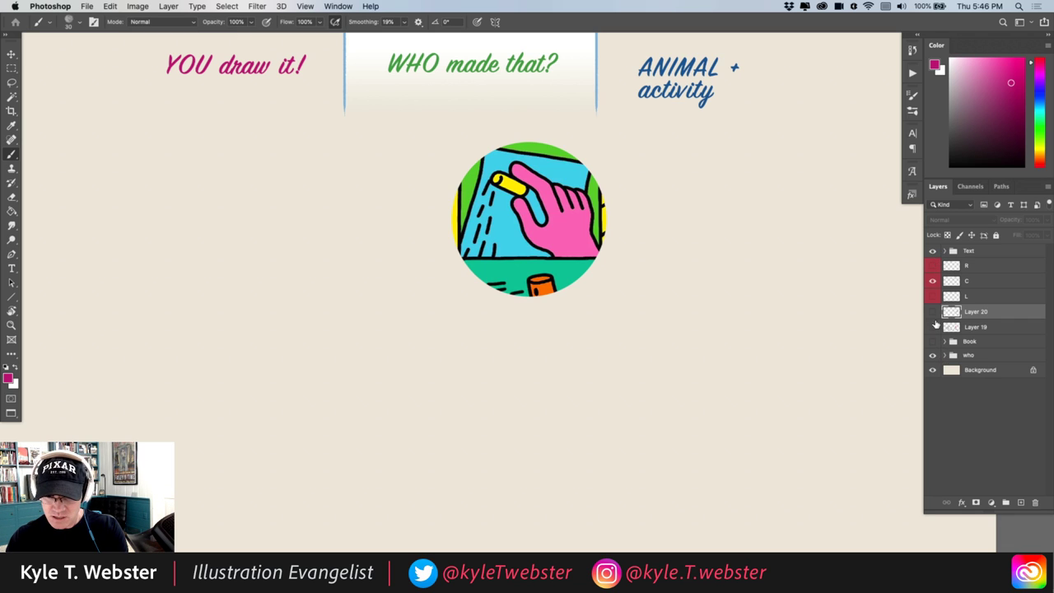
{"action": "left_click", "coordinate": [934, 355]}
{"action": "left_click", "coordinate": [945, 355]}
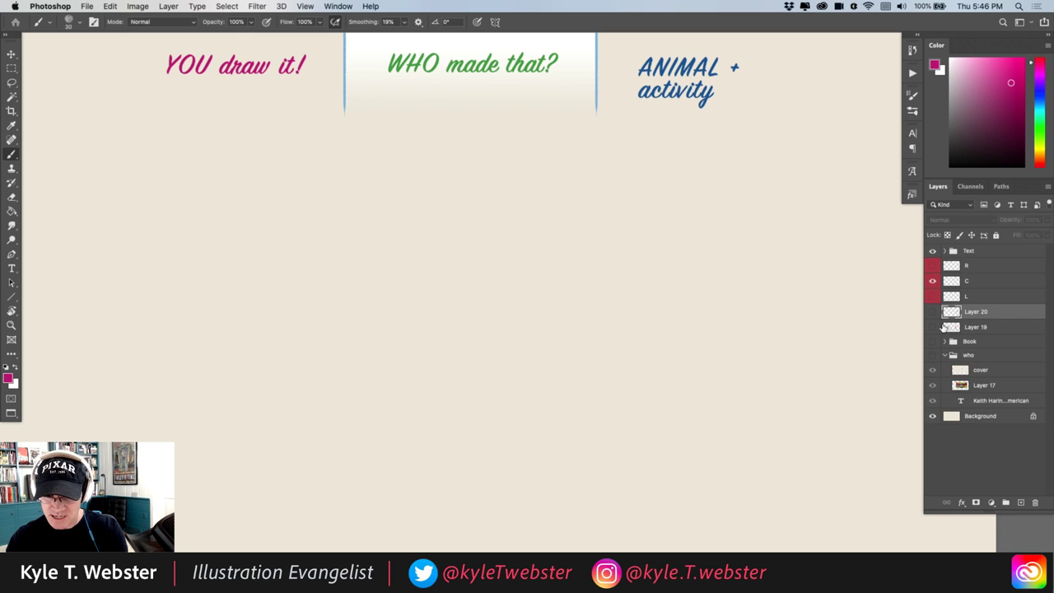
{"action": "left_click", "coordinate": [945, 355]}
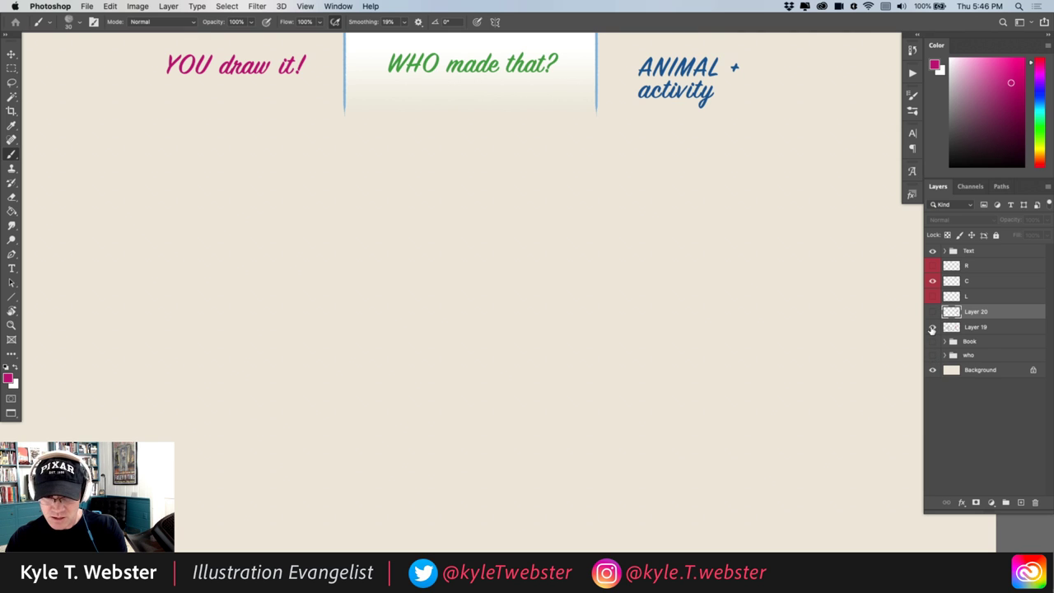
{"action": "left_click", "coordinate": [934, 312]}
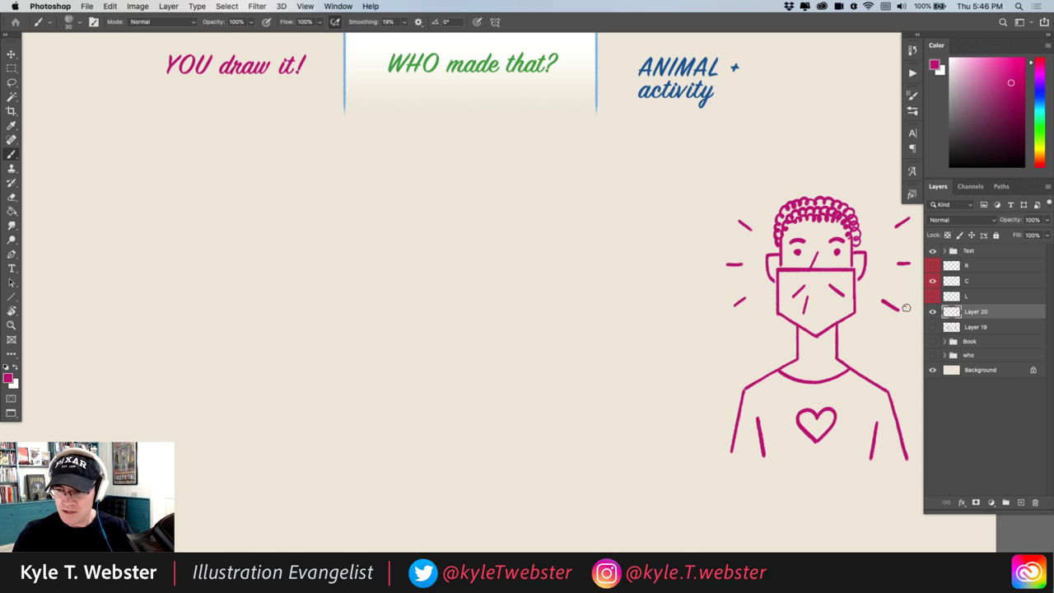
Drag the masked figure left to the page centre, then hide Layer 20 again
{"action": "key", "text": "v"}
{"action": "left_click_drag", "start_coordinate": [765, 284], "coordinate": [443, 285]}
{"action": "key", "text": "b"}
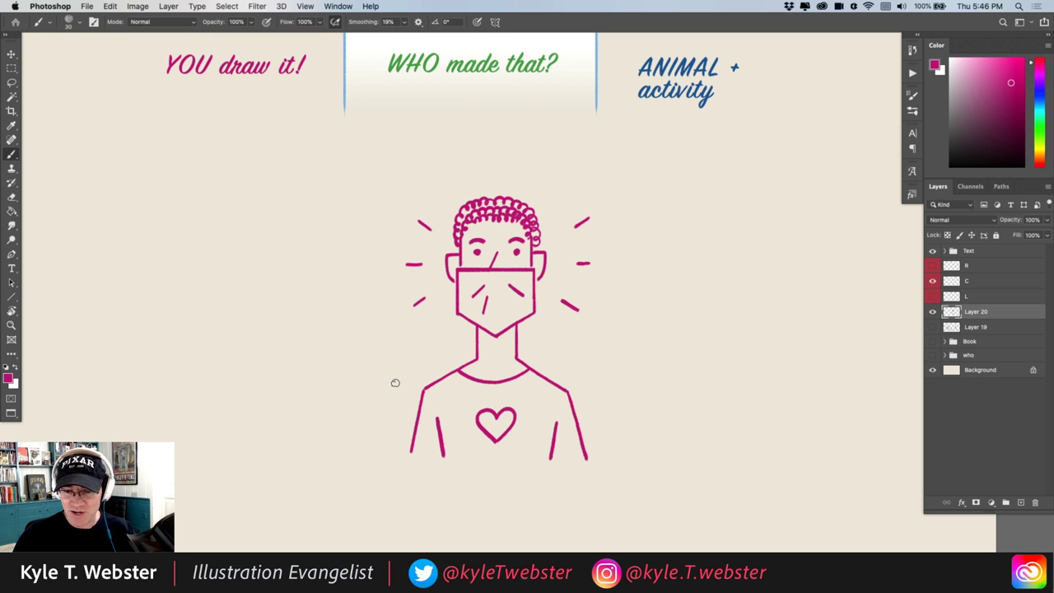
{"action": "left_click", "coordinate": [934, 311]}
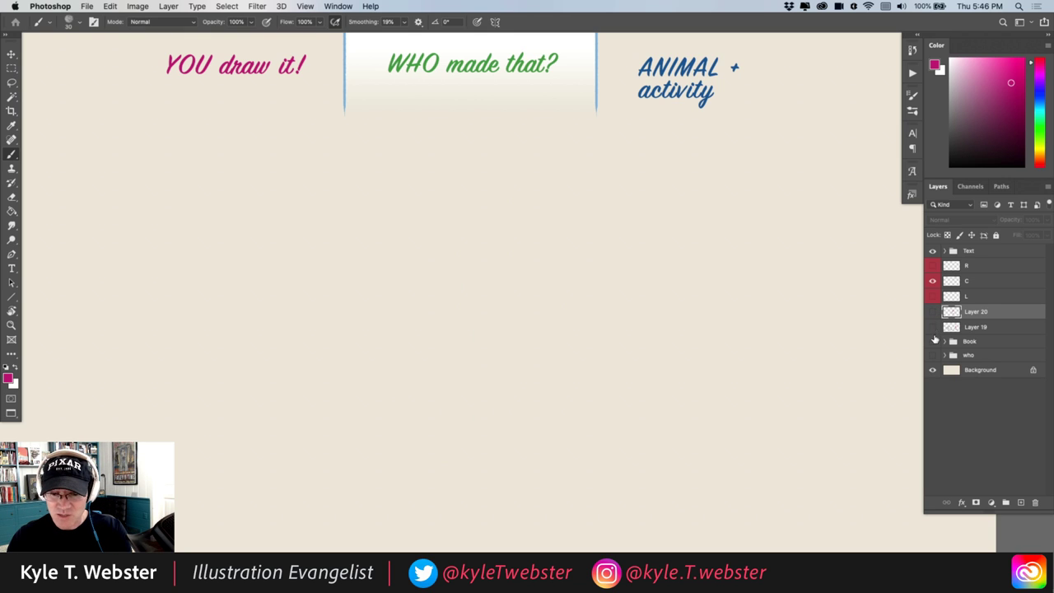
Show and expand the 'who' group, then hide its 'cover' layer to reveal the tile grid
{"action": "left_click", "coordinate": [933, 355]}
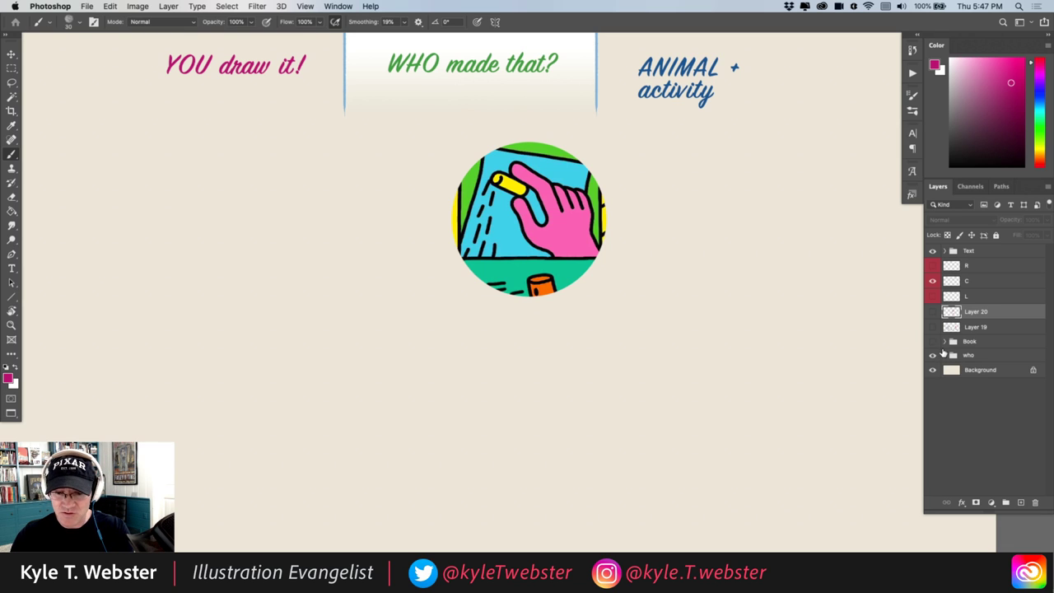
{"action": "left_click", "coordinate": [945, 355]}
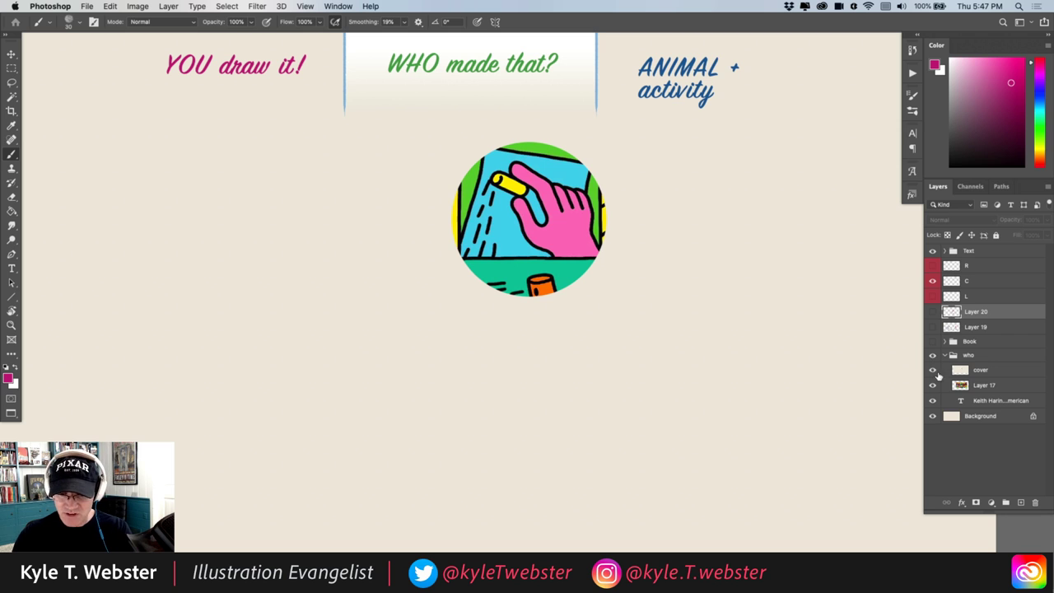
{"action": "left_click", "coordinate": [932, 369]}
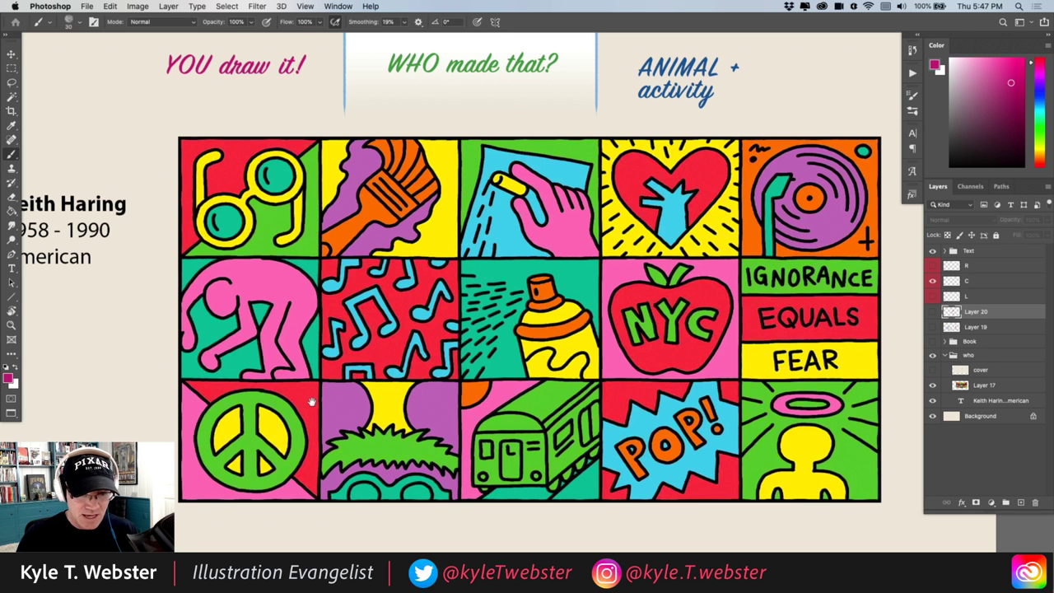
View the Keith Haring grid and its caption in full-screen mode
{"action": "scroll", "coordinate": [311, 401], "scroll_direction": "left", "scroll_amount": 3}
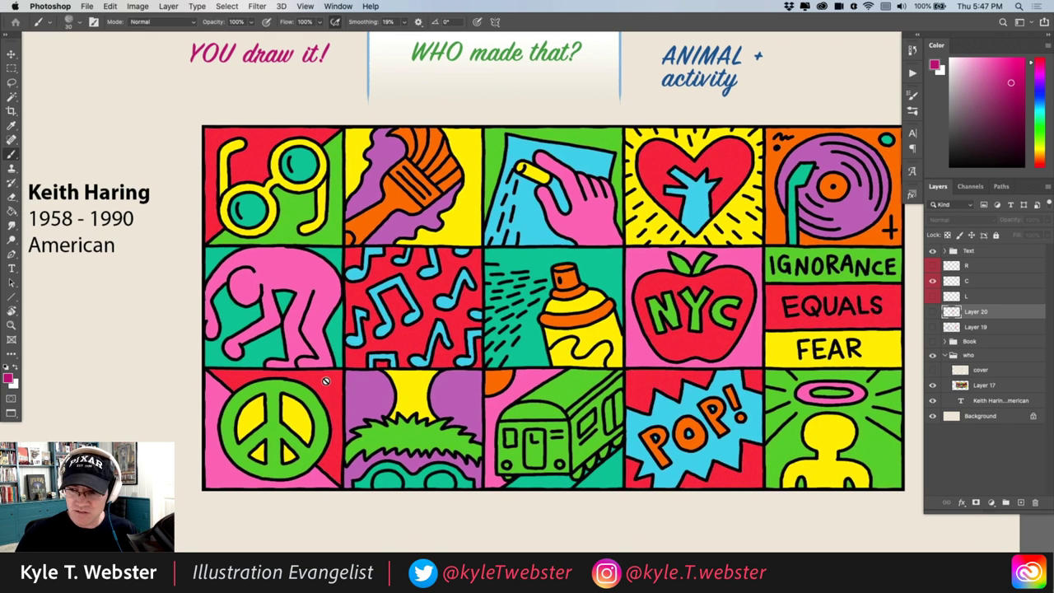
{"action": "key", "text": "f"}
{"action": "key", "text": "f"}
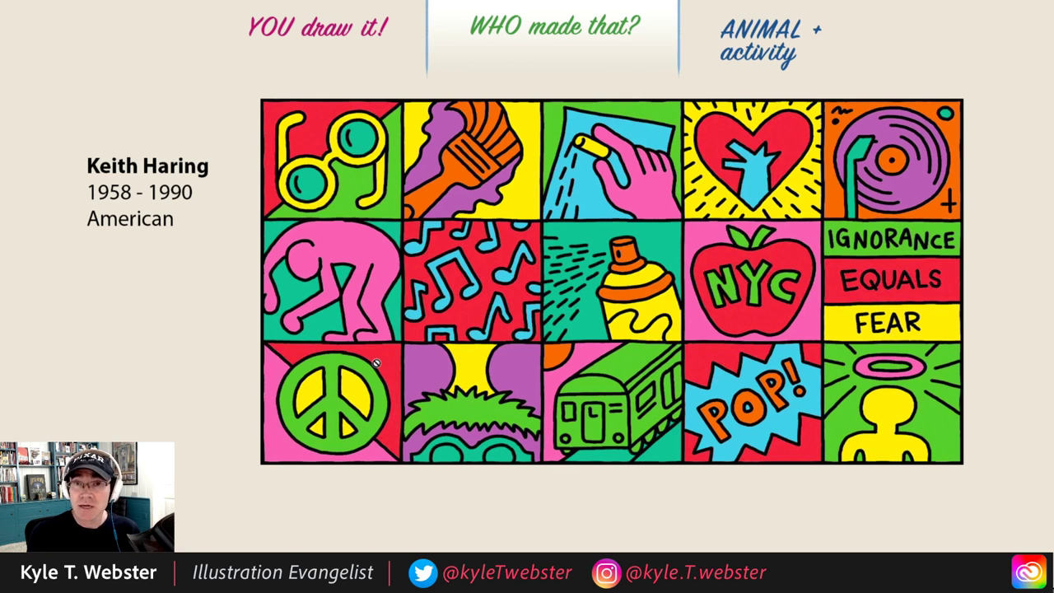
Exit full screen and open then close the brush presets panel without changing anything
{"action": "key", "text": "f"}
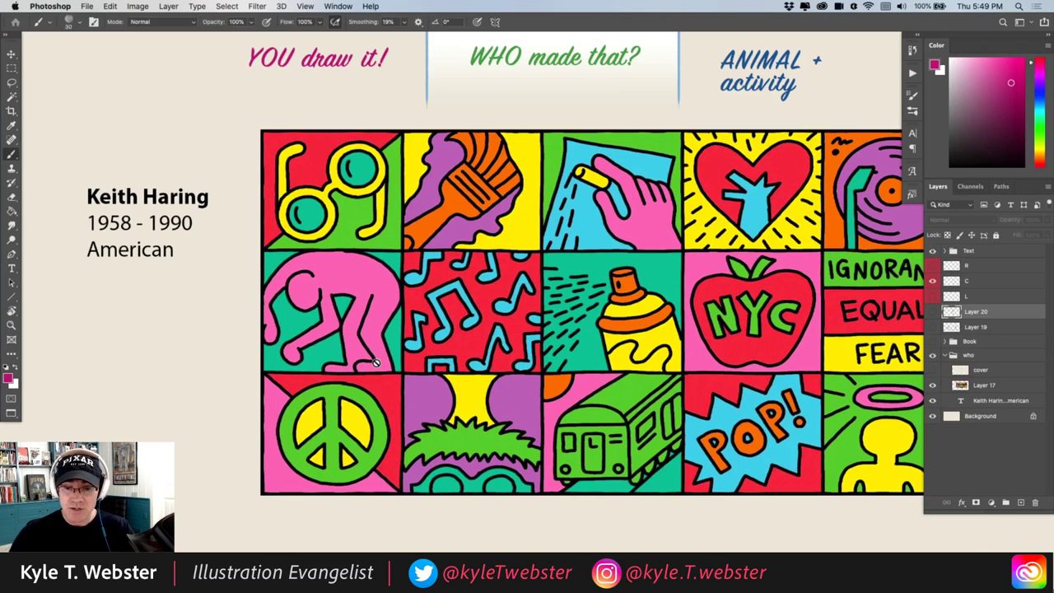
{"action": "left_click", "coordinate": [912, 112]}
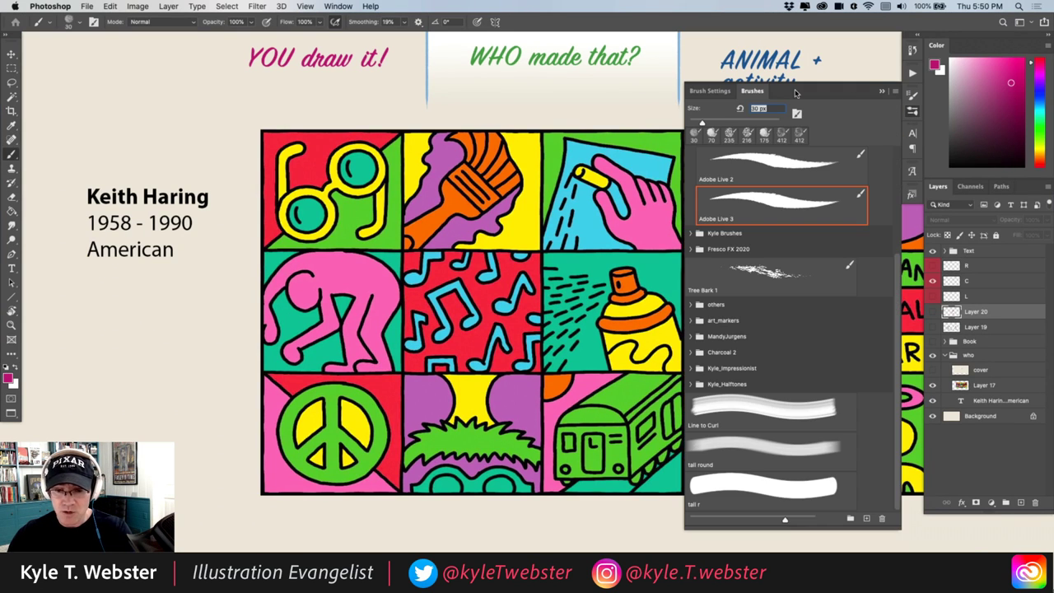
{"action": "left_click", "coordinate": [895, 91]}
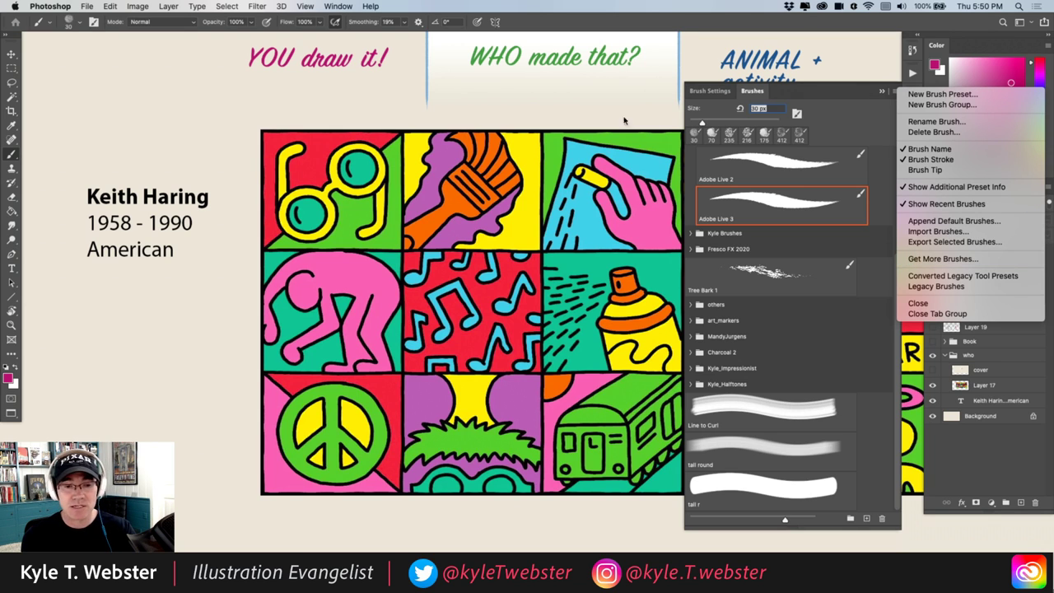
{"action": "left_click", "coordinate": [881, 86]}
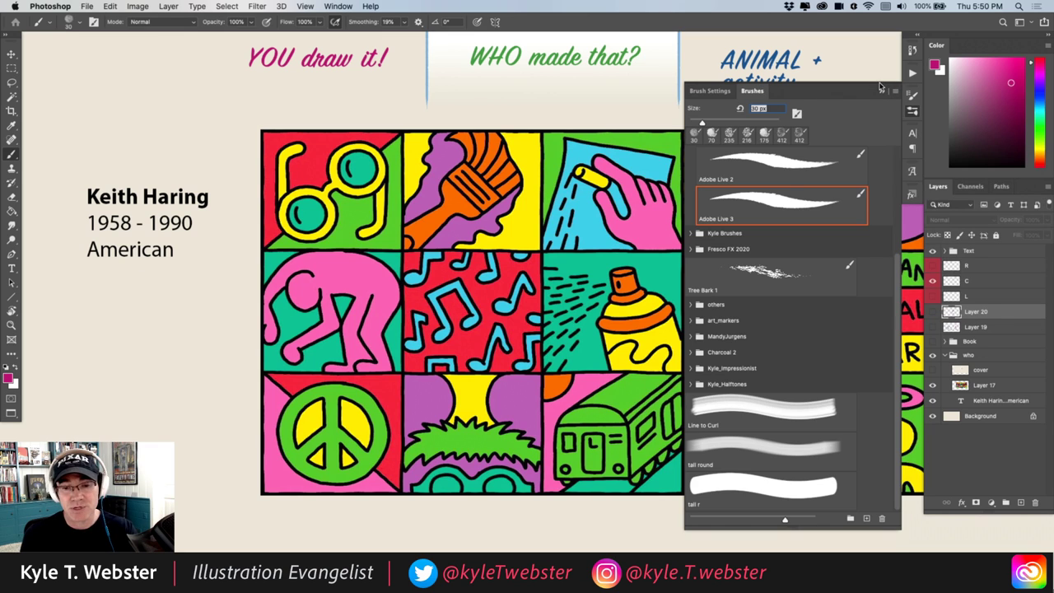
{"action": "left_click", "coordinate": [883, 90]}
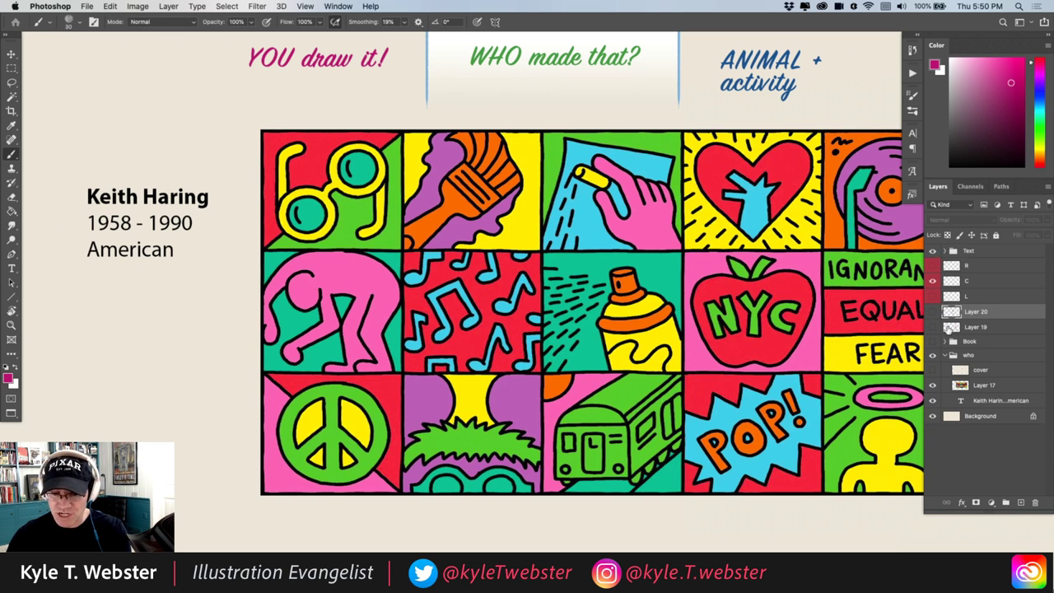
Hide the 'who' group, add new Layer 21, and highlight the ANIMAL + activity heading
{"action": "left_click", "coordinate": [946, 355]}
{"action": "left_click", "coordinate": [933, 355]}
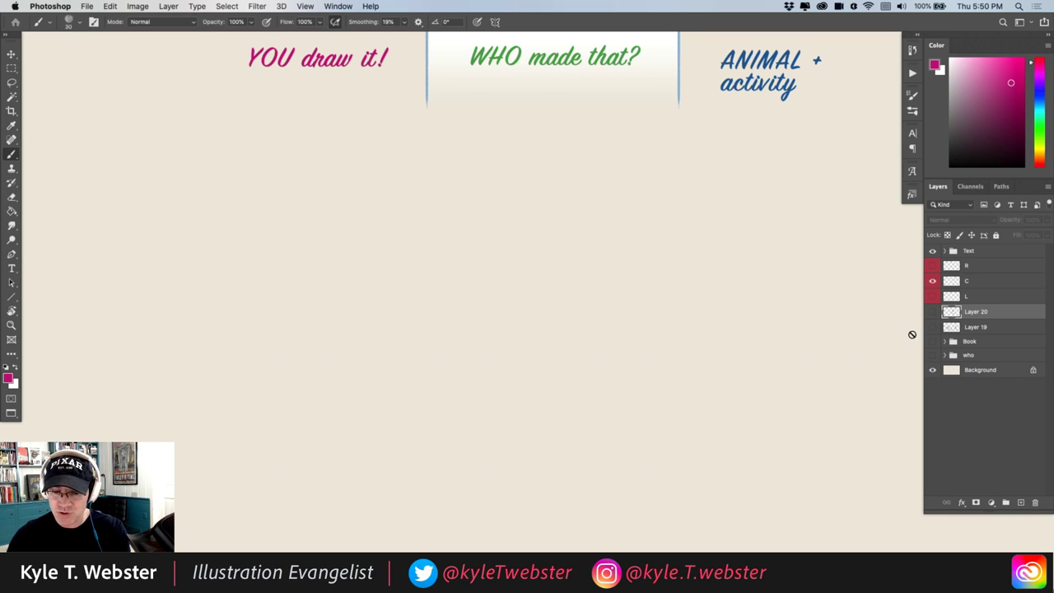
{"action": "left_click", "coordinate": [934, 313]}
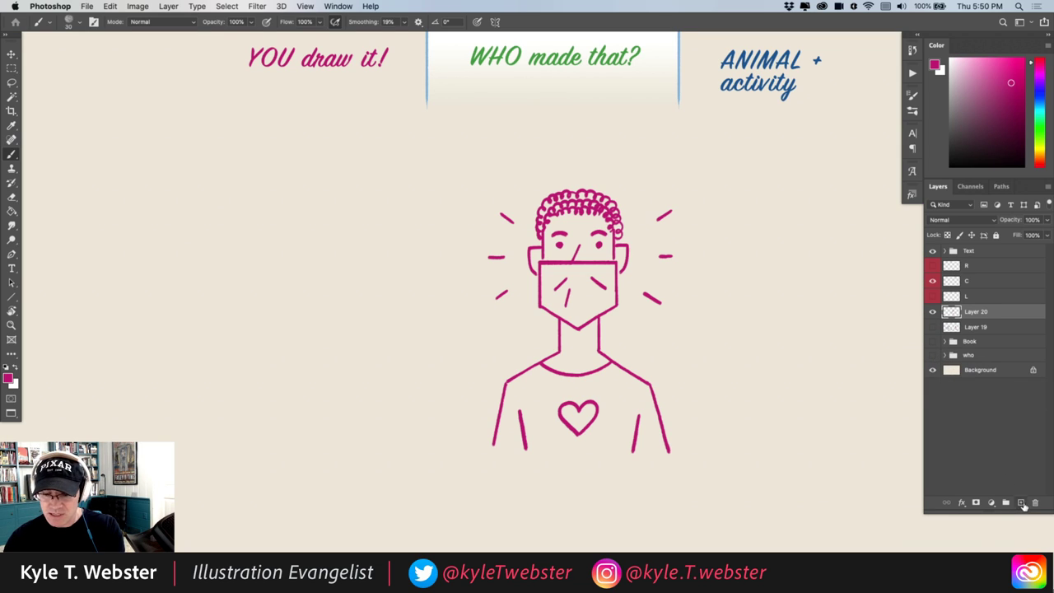
{"action": "left_click", "coordinate": [1021, 502]}
{"action": "left_click", "coordinate": [933, 327]}
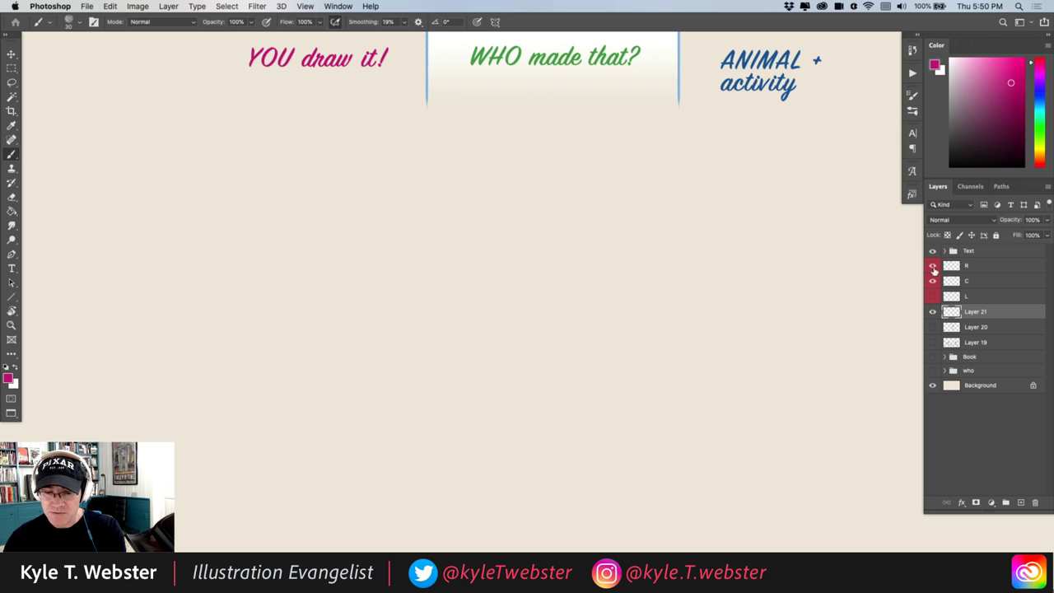
{"action": "left_click", "coordinate": [933, 265]}
{"action": "left_click", "coordinate": [934, 281]}
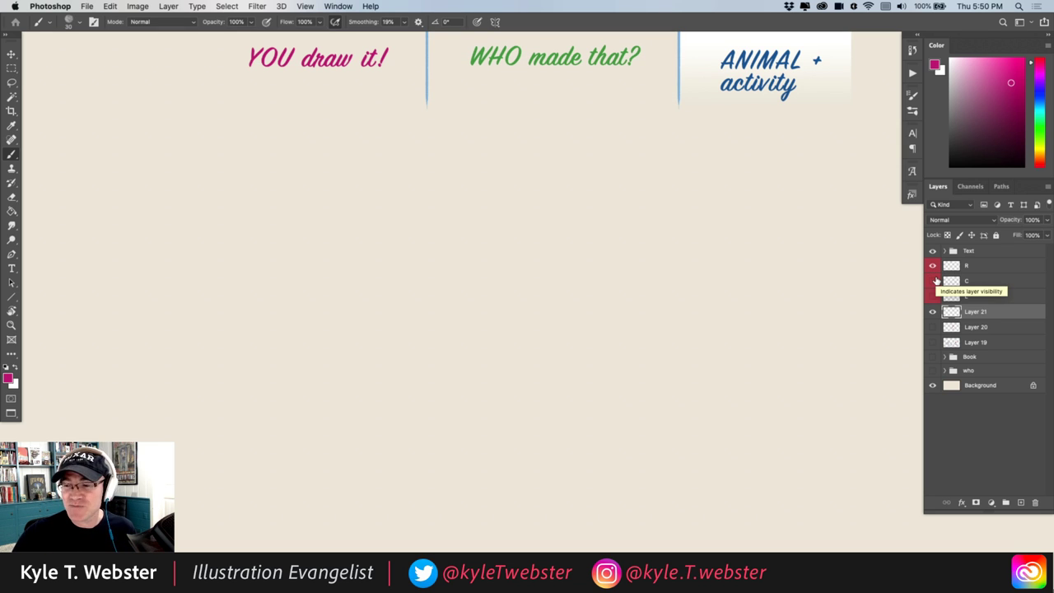
Eyedrop the ANIMAL lettering's blue, lighten it, and undo two test loop strokes
{"action": "left_click", "coordinate": [791, 48], "text": "alt"}
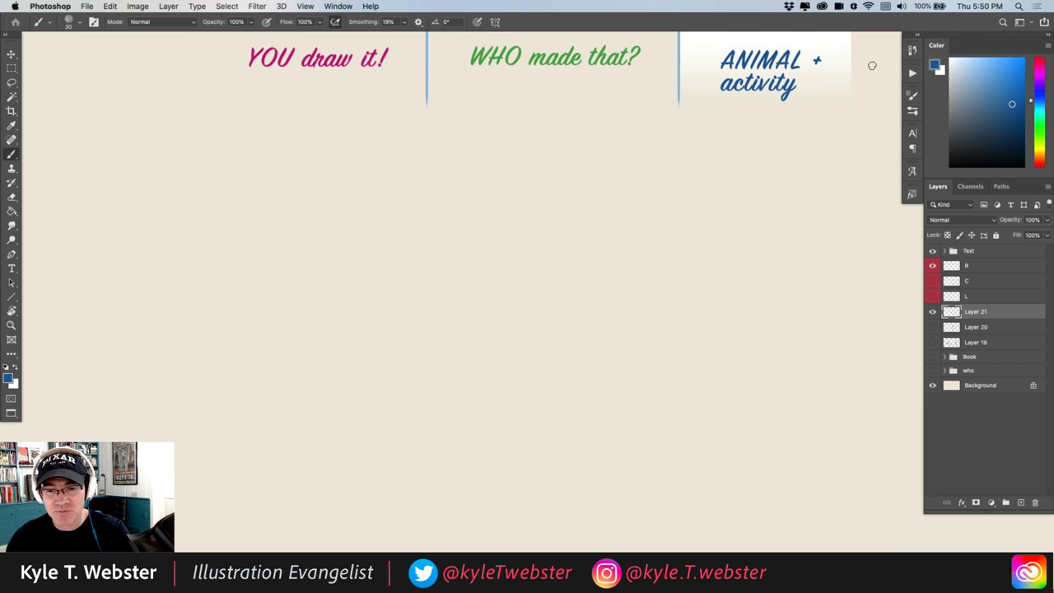
{"action": "left_click", "coordinate": [984, 65]}
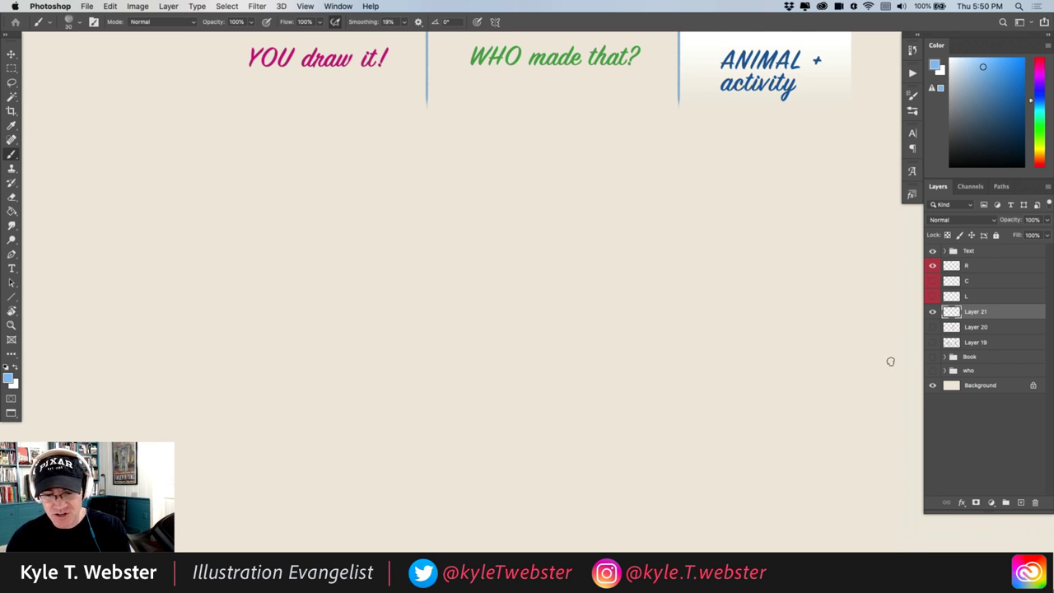
{"action": "mouse_move", "coordinate": [503, 165]}
{"action": "left_mouse_down"}
{"action": "mouse_move", "coordinate": [585, 296]}
{"action": "mouse_move", "coordinate": [416, 315]}
{"action": "mouse_move", "coordinate": [459, 395]}
{"action": "mouse_move", "coordinate": [313, 352]}
{"action": "left_mouse_up"}
{"action": "key", "text": "super+z"}
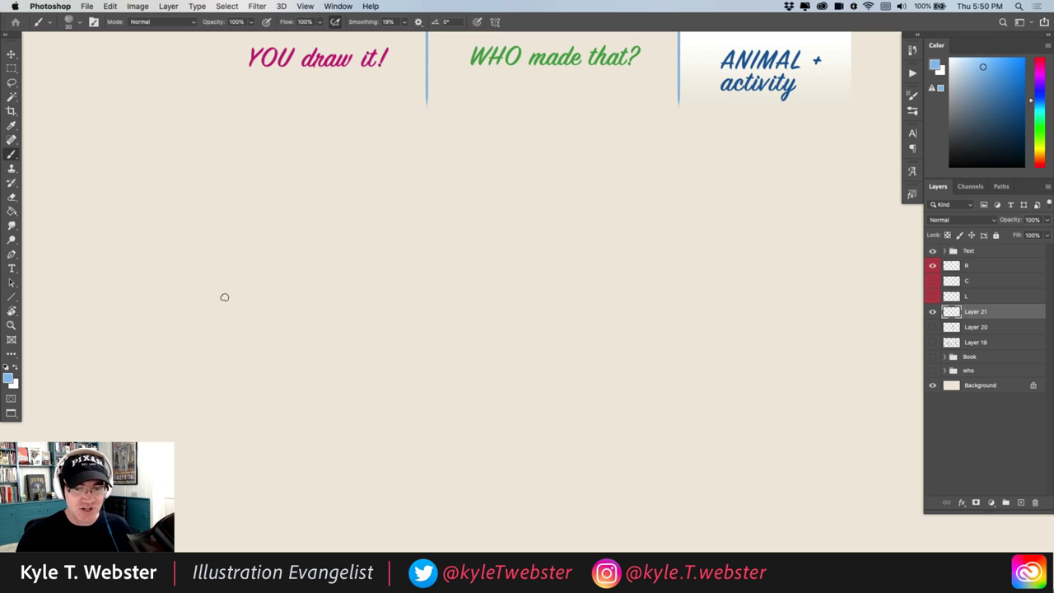
{"action": "mouse_move", "coordinate": [591, 187]}
{"action": "left_mouse_down"}
{"action": "mouse_move", "coordinate": [497, 327]}
{"action": "mouse_move", "coordinate": [471, 425]}
{"action": "left_mouse_up"}
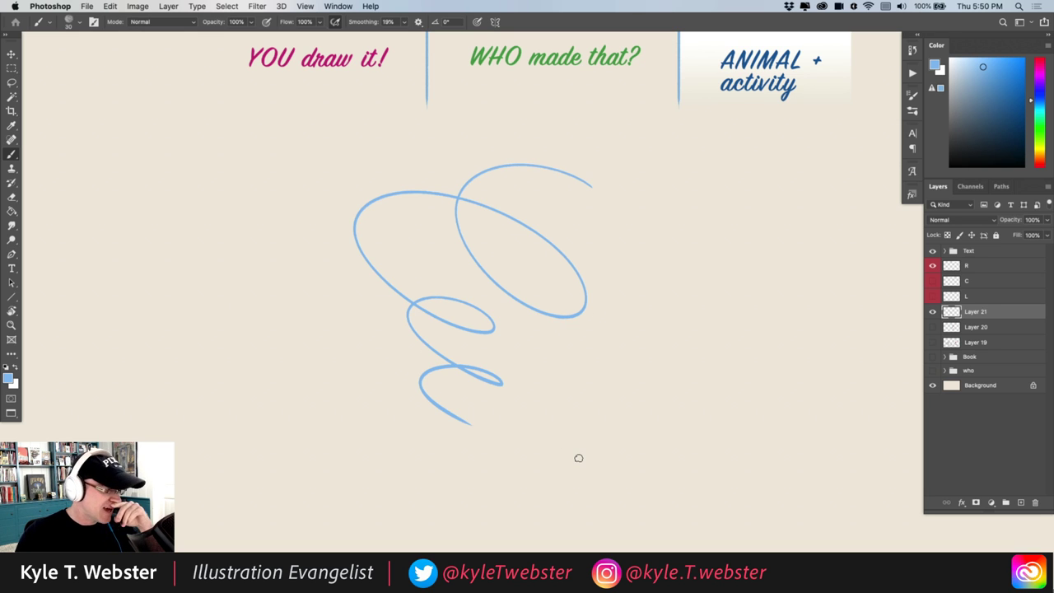
{"action": "key", "text": "super+z"}
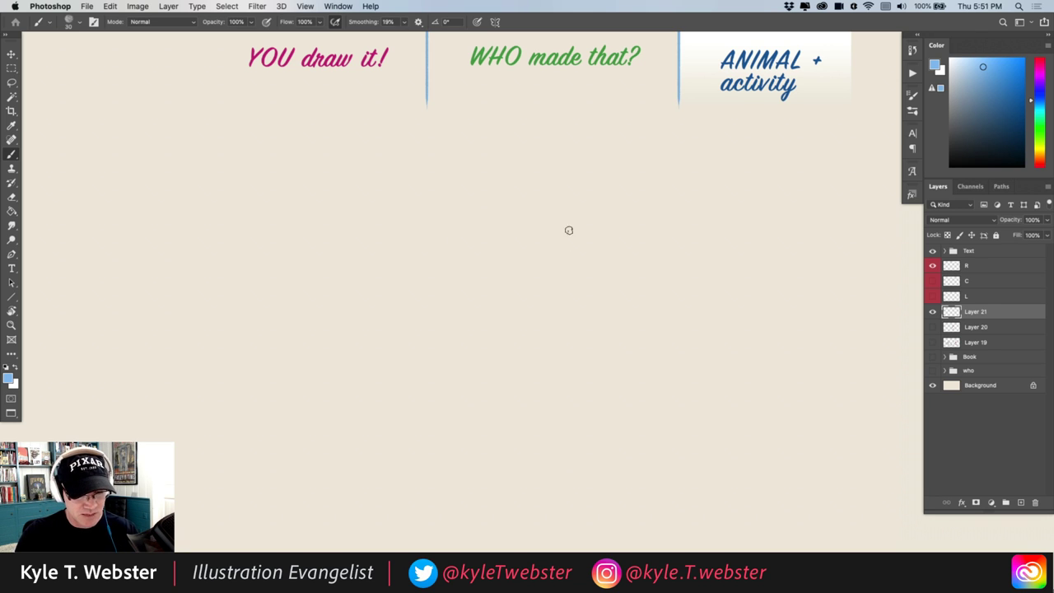
Sketch the gorilla's head outline with nose and muzzle in light blue
{"action": "mouse_move", "coordinate": [568, 248]}
{"action": "left_mouse_down"}
{"action": "mouse_move", "coordinate": [558, 210]}
{"action": "mouse_move", "coordinate": [519, 202]}
{"action": "mouse_move", "coordinate": [500, 233]}
{"action": "left_mouse_up"}
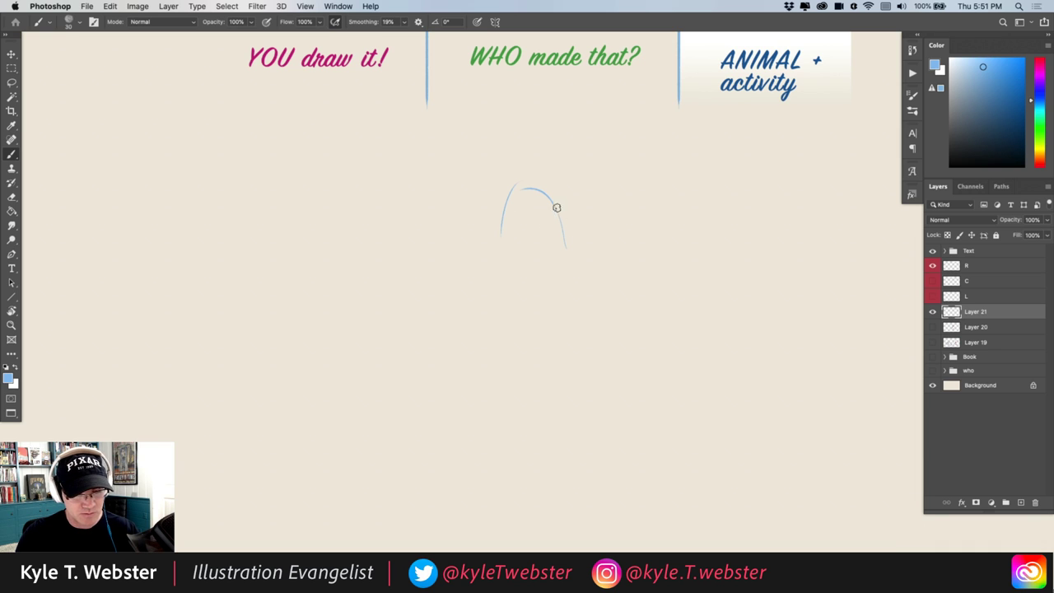
{"action": "mouse_move", "coordinate": [558, 207]}
{"action": "left_mouse_down"}
{"action": "mouse_move", "coordinate": [573, 261]}
{"action": "mouse_move", "coordinate": [566, 286]}
{"action": "mouse_move", "coordinate": [491, 285]}
{"action": "mouse_move", "coordinate": [567, 277]}
{"action": "mouse_move", "coordinate": [497, 254]}
{"action": "mouse_move", "coordinate": [491, 285]}
{"action": "mouse_move", "coordinate": [493, 260]}
{"action": "mouse_move", "coordinate": [559, 295]}
{"action": "mouse_move", "coordinate": [565, 264]}
{"action": "mouse_move", "coordinate": [533, 260]}
{"action": "left_mouse_up"}
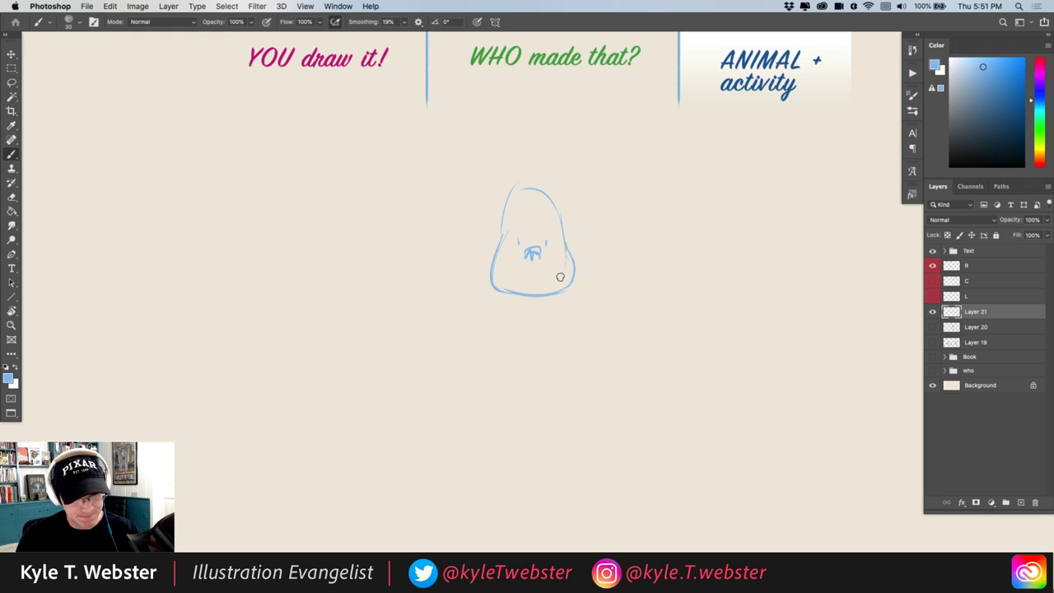
{"action": "left_click_drag", "start_coordinate": [559, 263], "coordinate": [570, 258]}
{"action": "mouse_move", "coordinate": [496, 264]}
{"action": "left_mouse_down"}
{"action": "mouse_move", "coordinate": [562, 260]}
{"action": "mouse_move", "coordinate": [495, 262]}
{"action": "left_mouse_up"}
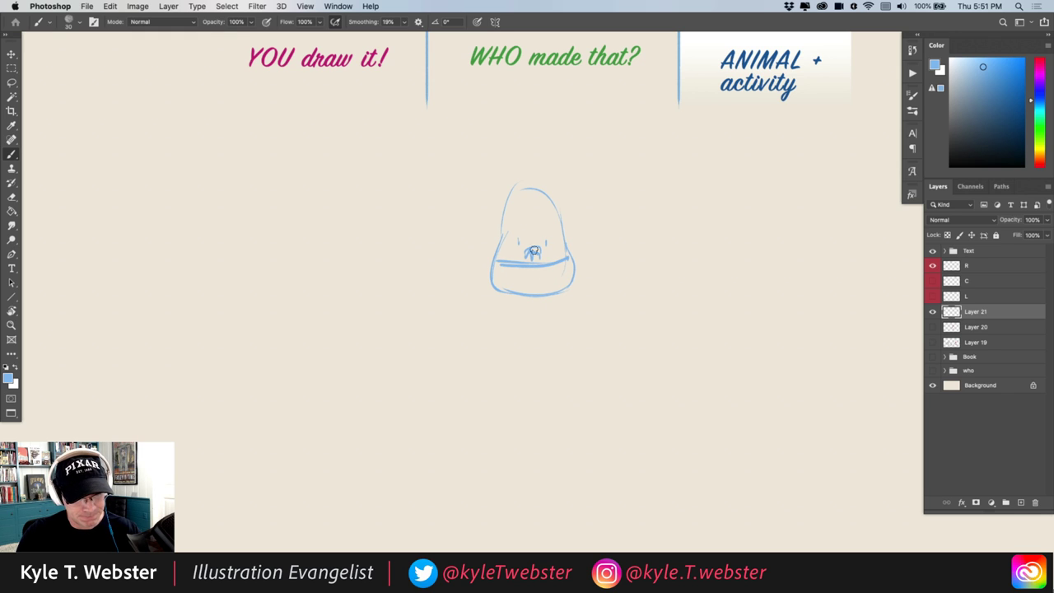
{"action": "mouse_move", "coordinate": [567, 248]}
{"action": "left_mouse_down"}
{"action": "mouse_move", "coordinate": [544, 196]}
{"action": "mouse_move", "coordinate": [487, 292]}
{"action": "mouse_move", "coordinate": [526, 320]}
{"action": "mouse_move", "coordinate": [524, 334]}
{"action": "left_mouse_up"}
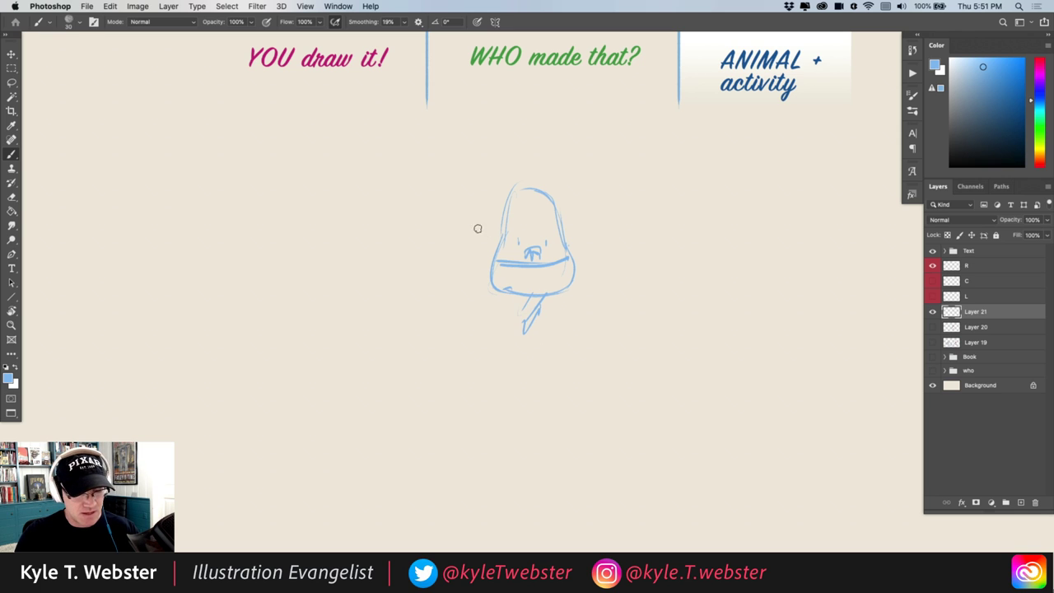
Draw the long left arm with a basketball under the hand, plus hair and an ear
{"action": "mouse_move", "coordinate": [488, 277]}
{"action": "left_mouse_down"}
{"action": "mouse_move", "coordinate": [443, 252]}
{"action": "mouse_move", "coordinate": [335, 244]}
{"action": "mouse_move", "coordinate": [300, 291]}
{"action": "mouse_move", "coordinate": [265, 301]}
{"action": "mouse_move", "coordinate": [284, 313]}
{"action": "mouse_move", "coordinate": [287, 278]}
{"action": "mouse_move", "coordinate": [247, 305]}
{"action": "mouse_move", "coordinate": [248, 322]}
{"action": "mouse_move", "coordinate": [312, 381]}
{"action": "left_mouse_up"}
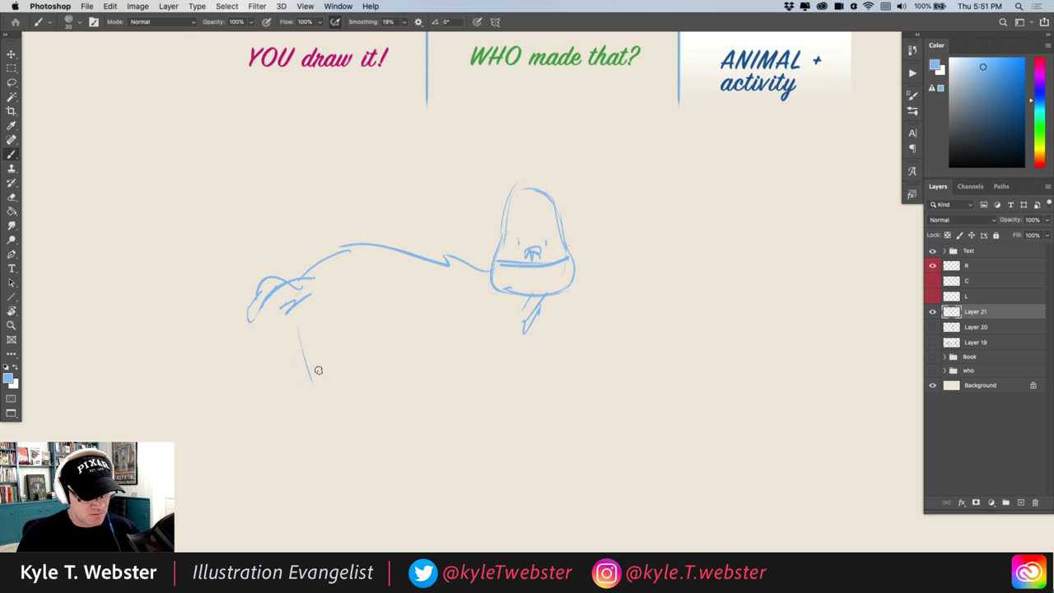
{"action": "mouse_move", "coordinate": [261, 323]}
{"action": "left_mouse_down"}
{"action": "mouse_move", "coordinate": [335, 335]}
{"action": "mouse_move", "coordinate": [259, 360]}
{"action": "mouse_move", "coordinate": [252, 350]}
{"action": "left_mouse_up"}
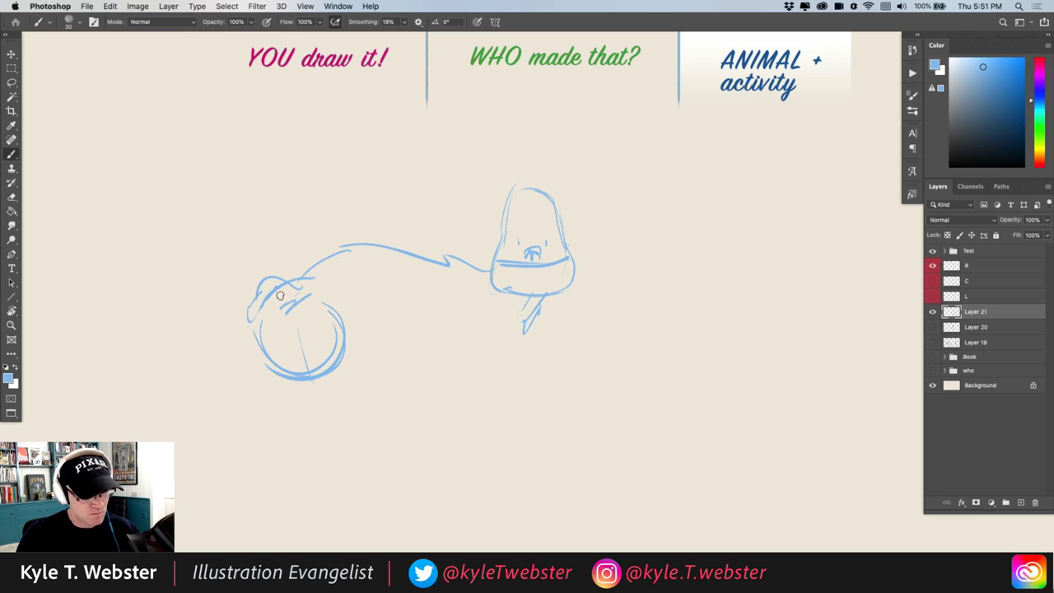
{"action": "left_click_drag", "start_coordinate": [359, 287], "coordinate": [440, 311]}
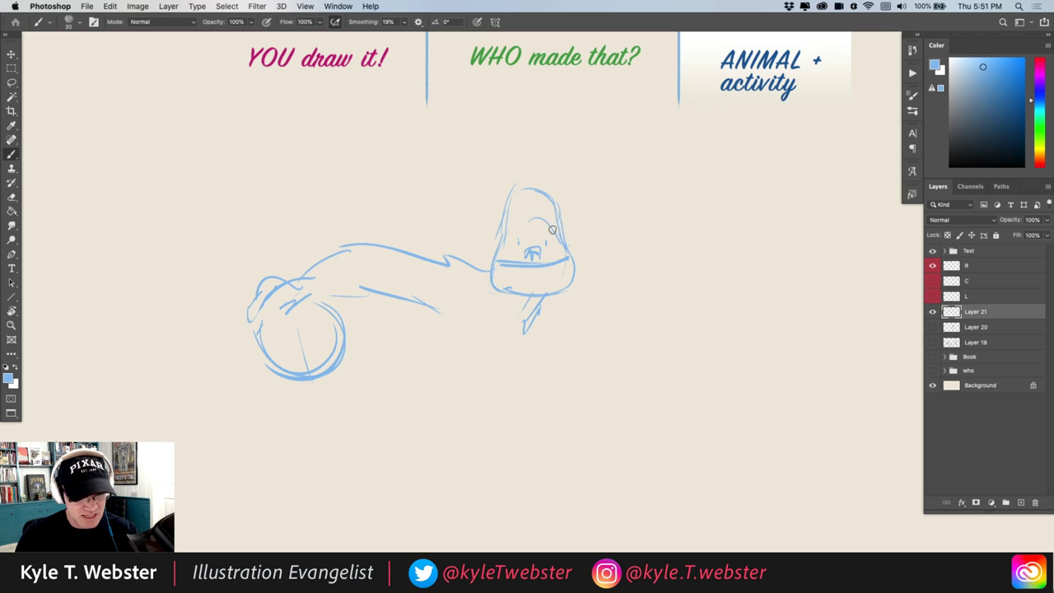
{"action": "mouse_move", "coordinate": [560, 238]}
{"action": "left_mouse_down"}
{"action": "mouse_move", "coordinate": [526, 221]}
{"action": "mouse_move", "coordinate": [537, 209]}
{"action": "mouse_move", "coordinate": [497, 251]}
{"action": "mouse_move", "coordinate": [556, 202]}
{"action": "mouse_move", "coordinate": [541, 184]}
{"action": "mouse_move", "coordinate": [514, 195]}
{"action": "mouse_move", "coordinate": [536, 189]}
{"action": "mouse_move", "coordinate": [545, 201]}
{"action": "mouse_move", "coordinate": [510, 183]}
{"action": "mouse_move", "coordinate": [547, 187]}
{"action": "mouse_move", "coordinate": [504, 237]}
{"action": "left_mouse_up"}
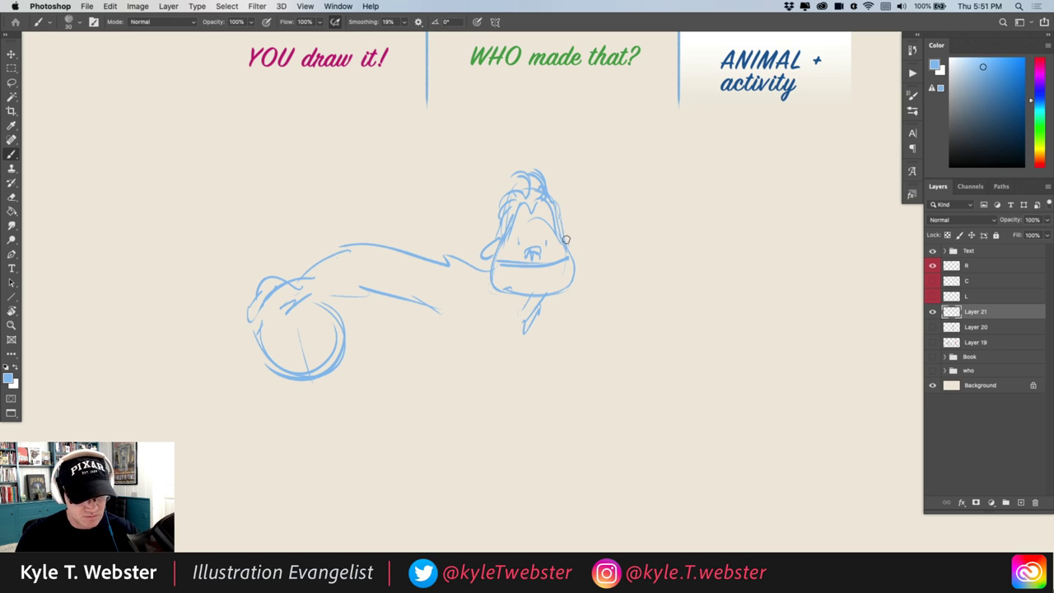
{"action": "left_click_drag", "start_coordinate": [566, 239], "coordinate": [540, 289]}
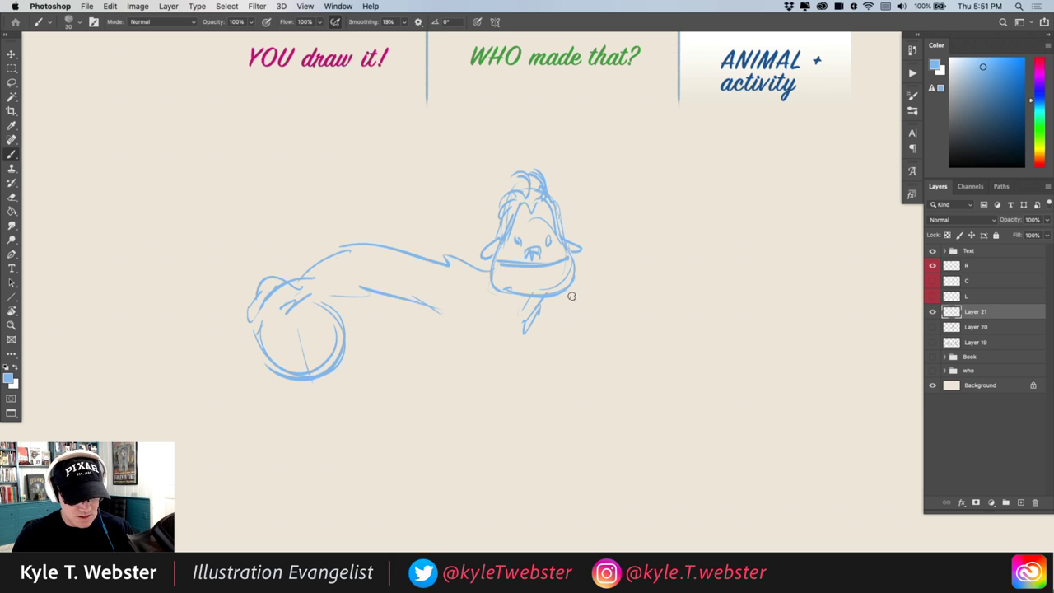
Add the right arm and paw, shift the sketch up-left, and outline the torso and belly
{"action": "left_click_drag", "start_coordinate": [569, 292], "coordinate": [633, 304]}
{"action": "left_click_drag", "start_coordinate": [473, 264], "coordinate": [445, 221]}
{"action": "left_click_drag", "start_coordinate": [550, 298], "coordinate": [523, 346]}
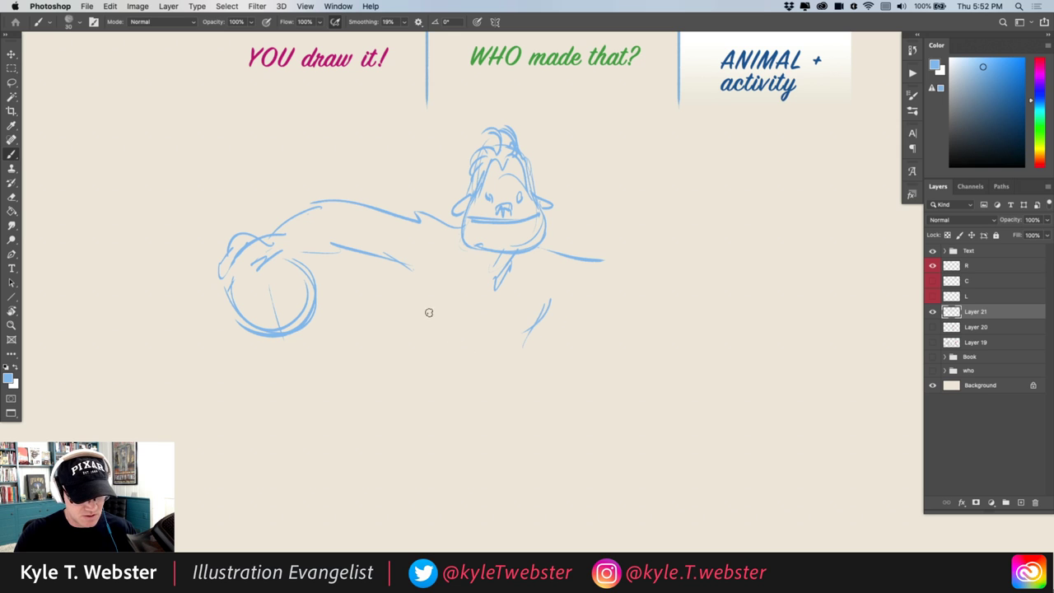
{"action": "left_click_drag", "start_coordinate": [406, 273], "coordinate": [455, 331]}
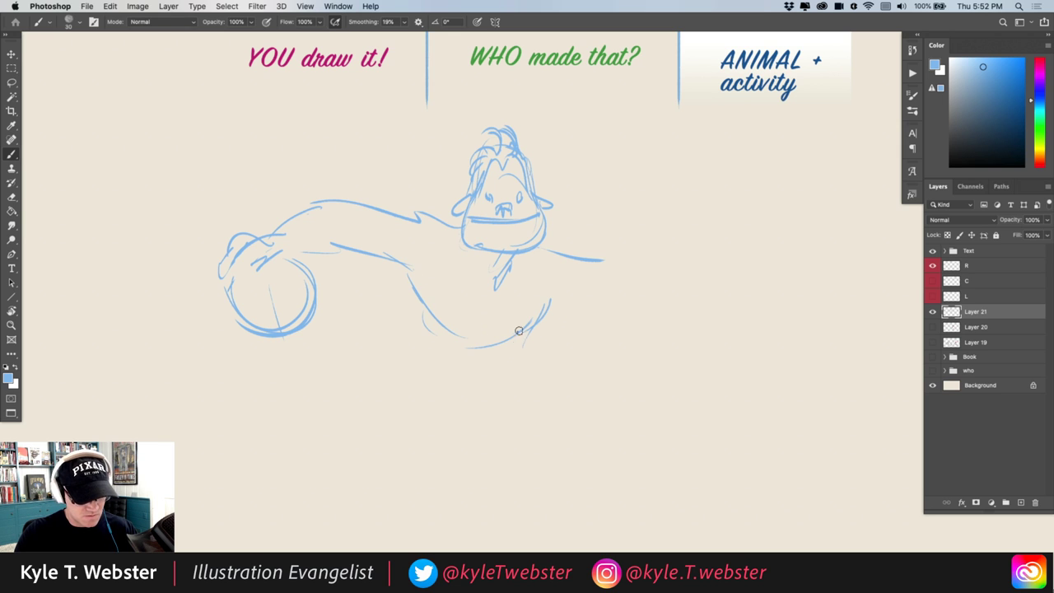
{"action": "left_click_drag", "start_coordinate": [526, 338], "coordinate": [424, 328]}
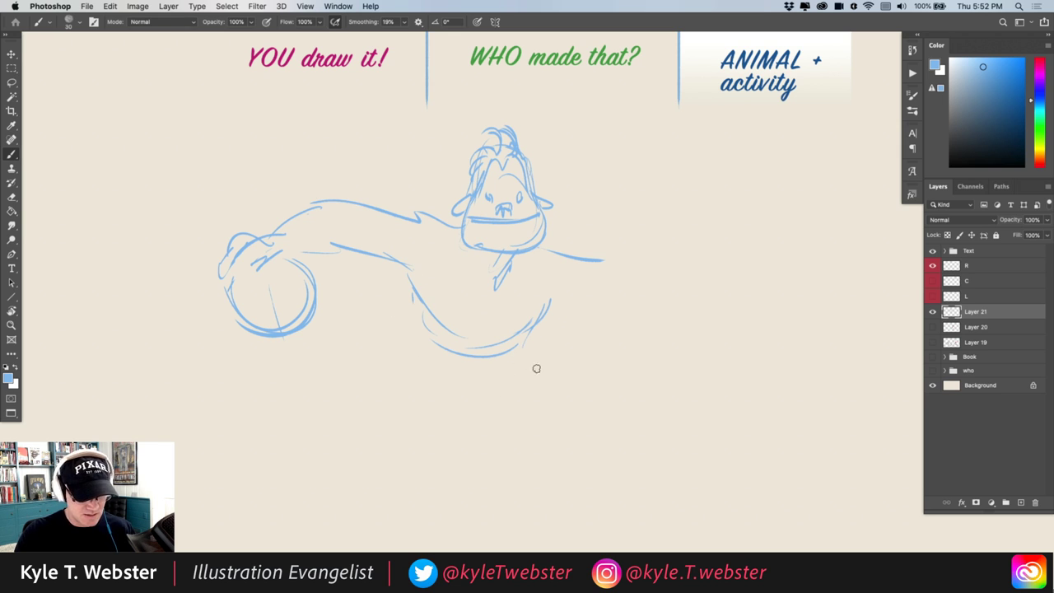
{"action": "mouse_move", "coordinate": [608, 283]}
{"action": "left_mouse_down"}
{"action": "mouse_move", "coordinate": [565, 308]}
{"action": "mouse_move", "coordinate": [593, 299]}
{"action": "mouse_move", "coordinate": [560, 297]}
{"action": "mouse_move", "coordinate": [592, 281]}
{"action": "mouse_move", "coordinate": [602, 300]}
{"action": "mouse_move", "coordinate": [589, 318]}
{"action": "mouse_move", "coordinate": [561, 310]}
{"action": "left_mouse_up"}
{"action": "mouse_move", "coordinate": [597, 259]}
{"action": "left_mouse_down"}
{"action": "mouse_move", "coordinate": [664, 308]}
{"action": "mouse_move", "coordinate": [573, 302]}
{"action": "mouse_move", "coordinate": [630, 350]}
{"action": "mouse_move", "coordinate": [659, 277]}
{"action": "left_mouse_up"}
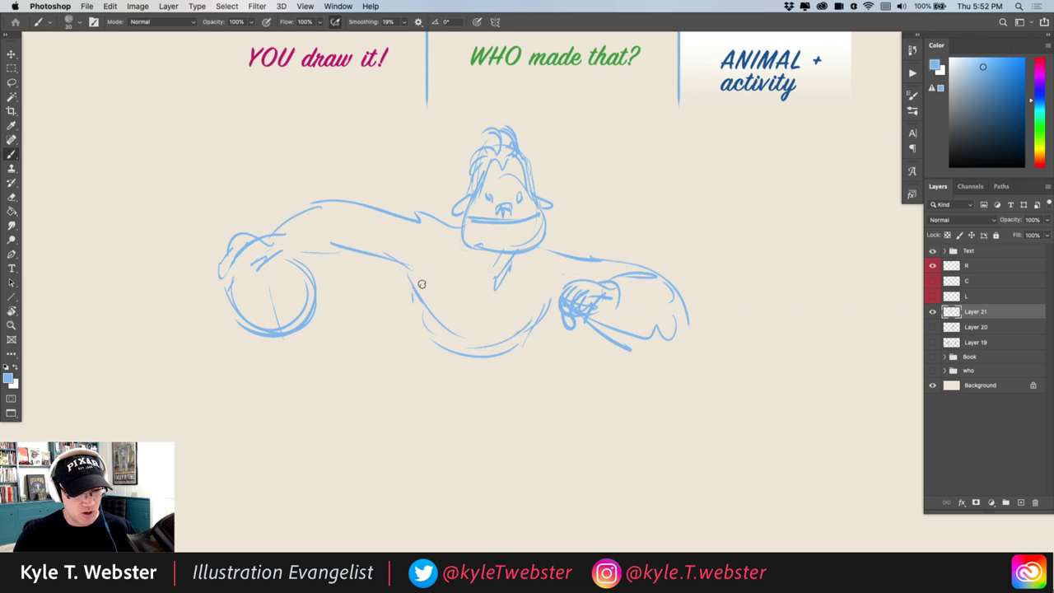
Sketch both legs with knees, shins, thighs and the shorts' waistband
{"action": "scroll", "coordinate": [461, 325], "scroll_direction": "down", "scroll_amount": 3}
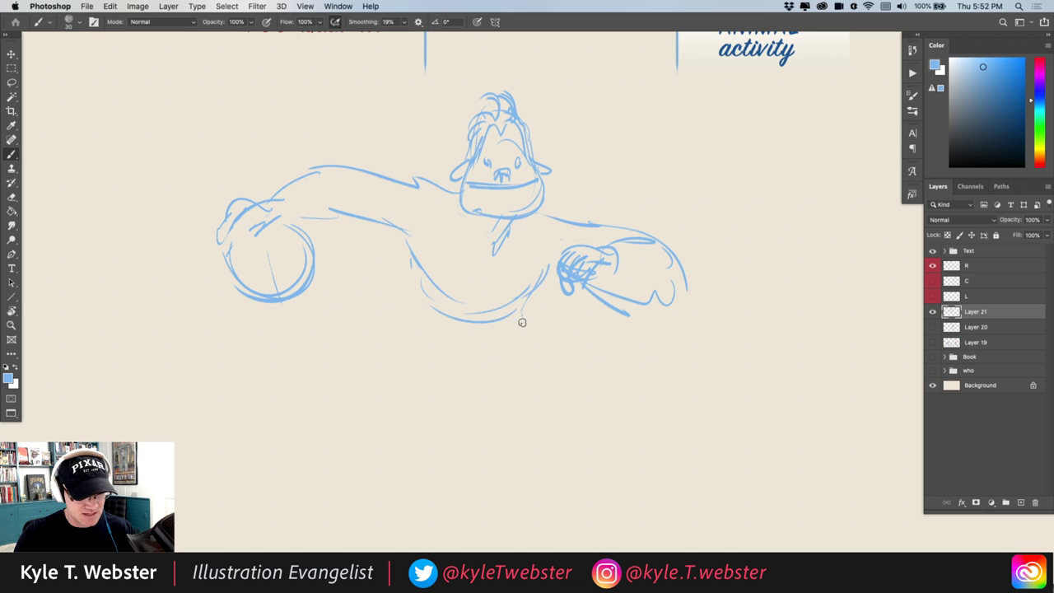
{"action": "mouse_move", "coordinate": [523, 322]}
{"action": "left_mouse_down"}
{"action": "mouse_move", "coordinate": [525, 370]}
{"action": "mouse_move", "coordinate": [475, 368]}
{"action": "mouse_move", "coordinate": [520, 399]}
{"action": "mouse_move", "coordinate": [489, 495]}
{"action": "mouse_move", "coordinate": [478, 502]}
{"action": "mouse_move", "coordinate": [497, 469]}
{"action": "mouse_move", "coordinate": [469, 471]}
{"action": "mouse_move", "coordinate": [493, 485]}
{"action": "mouse_move", "coordinate": [455, 501]}
{"action": "mouse_move", "coordinate": [482, 409]}
{"action": "left_mouse_up"}
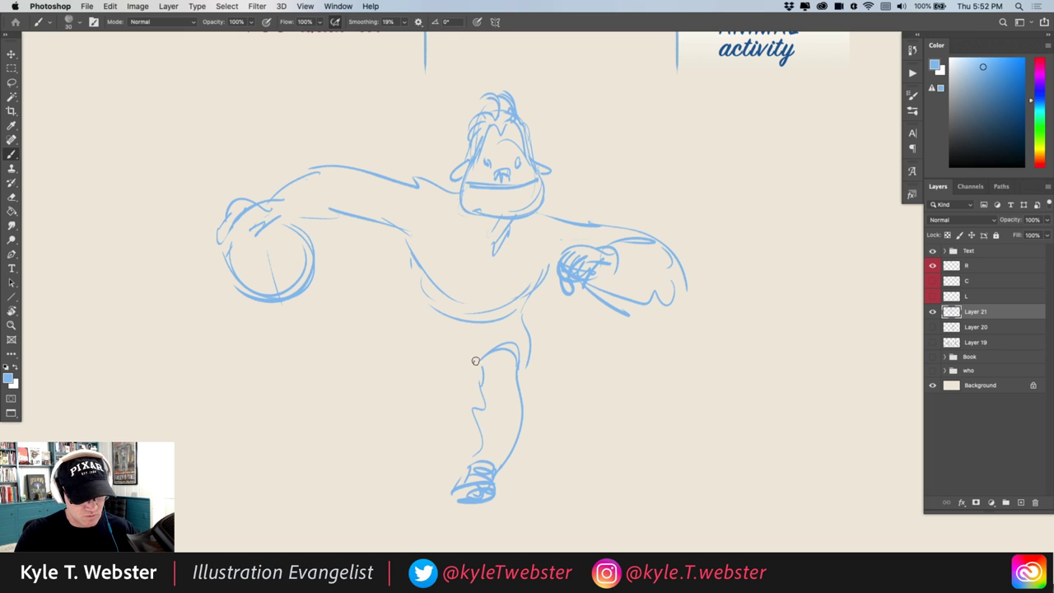
{"action": "mouse_move", "coordinate": [527, 356]}
{"action": "left_mouse_down"}
{"action": "mouse_move", "coordinate": [513, 404]}
{"action": "mouse_move", "coordinate": [519, 323]}
{"action": "left_mouse_up"}
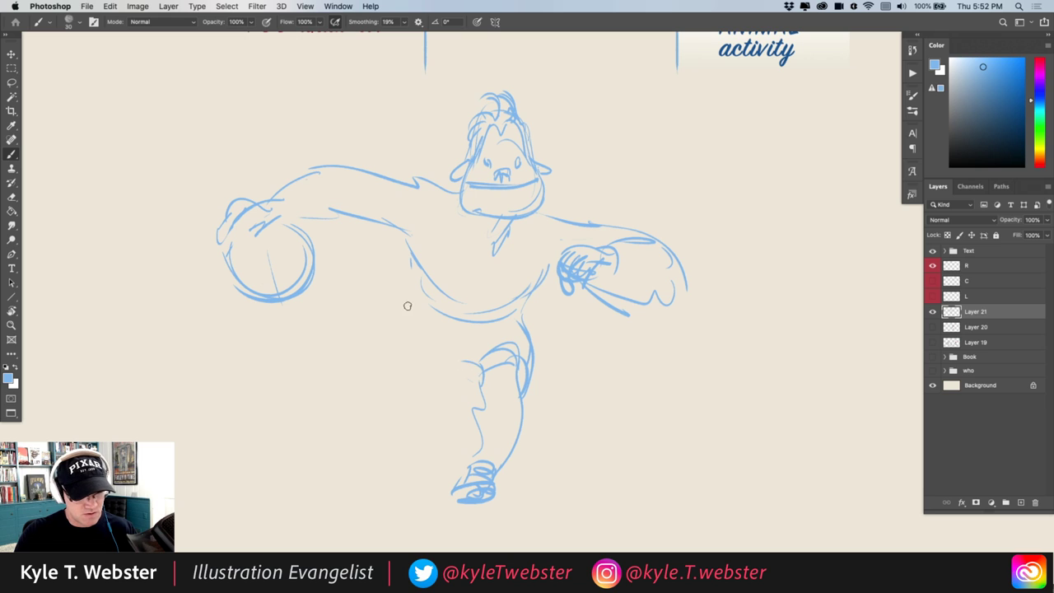
{"action": "mouse_move", "coordinate": [421, 293]}
{"action": "left_mouse_down"}
{"action": "mouse_move", "coordinate": [412, 378]}
{"action": "mouse_move", "coordinate": [458, 374]}
{"action": "mouse_move", "coordinate": [445, 416]}
{"action": "mouse_move", "coordinate": [422, 416]}
{"action": "left_mouse_up"}
{"action": "left_click_drag", "start_coordinate": [458, 371], "coordinate": [450, 429]}
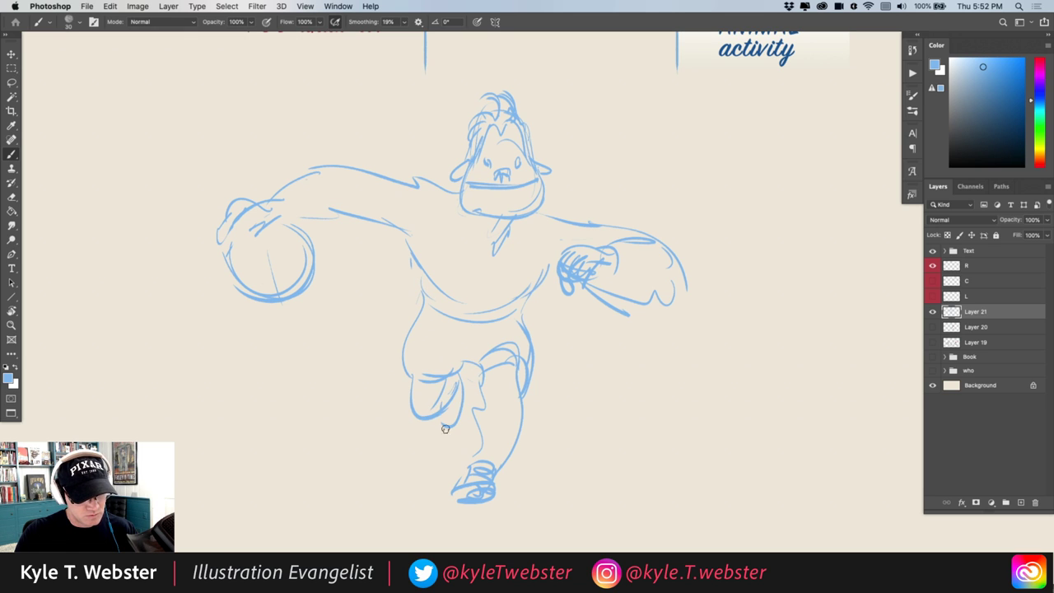
{"action": "mouse_move", "coordinate": [463, 366]}
{"action": "left_mouse_down"}
{"action": "mouse_move", "coordinate": [429, 379]}
{"action": "mouse_move", "coordinate": [413, 406]}
{"action": "left_mouse_up"}
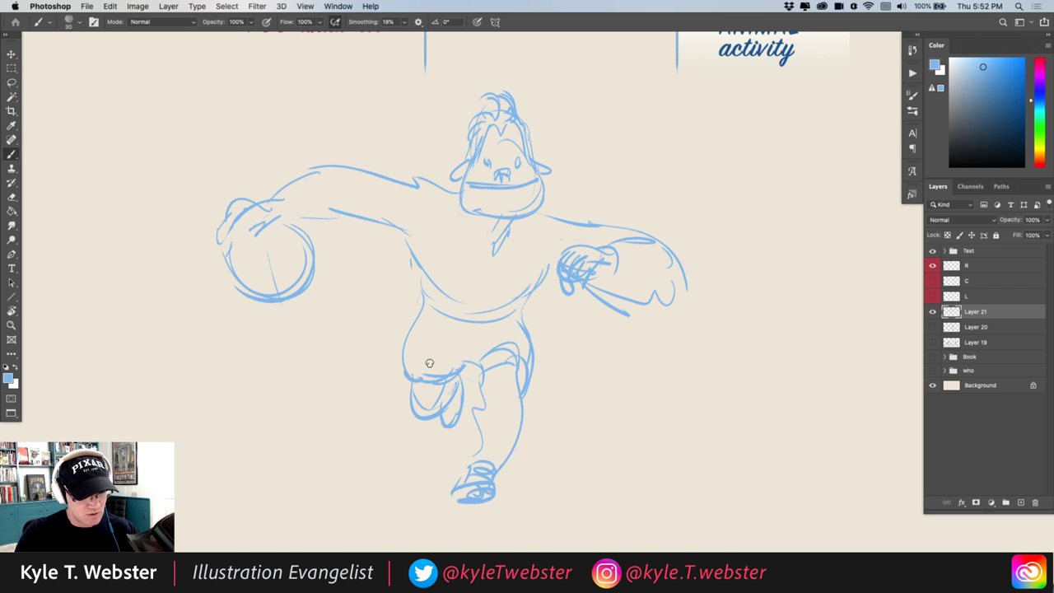
{"action": "mouse_move", "coordinate": [429, 363]}
{"action": "left_mouse_down"}
{"action": "mouse_move", "coordinate": [463, 372]}
{"action": "mouse_move", "coordinate": [416, 397]}
{"action": "left_mouse_up"}
{"action": "left_click_drag", "start_coordinate": [413, 331], "coordinate": [403, 385]}
{"action": "mouse_move", "coordinate": [510, 343]}
{"action": "left_mouse_down"}
{"action": "mouse_move", "coordinate": [472, 402]}
{"action": "mouse_move", "coordinate": [507, 328]}
{"action": "left_mouse_up"}
{"action": "mouse_move", "coordinate": [461, 362]}
{"action": "left_mouse_down"}
{"action": "mouse_move", "coordinate": [521, 324]}
{"action": "mouse_move", "coordinate": [422, 338]}
{"action": "left_mouse_up"}
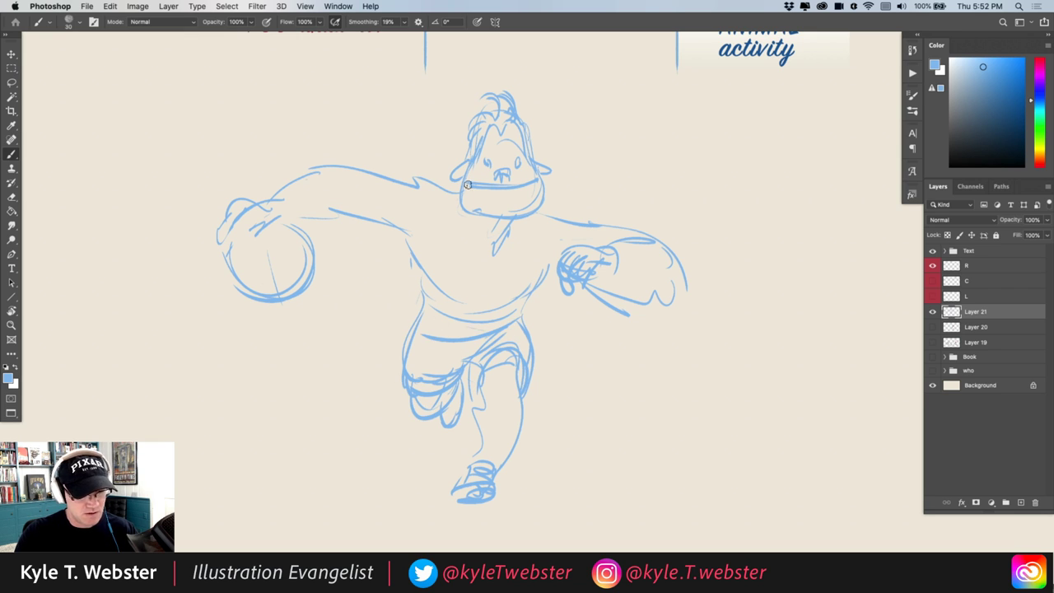
Outline the torso and chest, add a zigzag ground shadow, and draw basketball seams
{"action": "mouse_move", "coordinate": [453, 198]}
{"action": "left_mouse_down"}
{"action": "mouse_move", "coordinate": [414, 271]}
{"action": "mouse_move", "coordinate": [449, 278]}
{"action": "left_mouse_up"}
{"action": "mouse_move", "coordinate": [449, 280]}
{"action": "left_mouse_down"}
{"action": "mouse_move", "coordinate": [533, 244]}
{"action": "mouse_move", "coordinate": [535, 257]}
{"action": "mouse_move", "coordinate": [448, 278]}
{"action": "left_mouse_up"}
{"action": "left_click_drag", "start_coordinate": [479, 523], "coordinate": [426, 525]}
{"action": "left_click_drag", "start_coordinate": [298, 238], "coordinate": [301, 288]}
{"action": "mouse_move", "coordinate": [252, 243]}
{"action": "left_mouse_down"}
{"action": "mouse_move", "coordinate": [242, 296]}
{"action": "mouse_move", "coordinate": [311, 257]}
{"action": "left_mouse_up"}
{"action": "left_click_drag", "start_coordinate": [267, 224], "coordinate": [273, 298]}
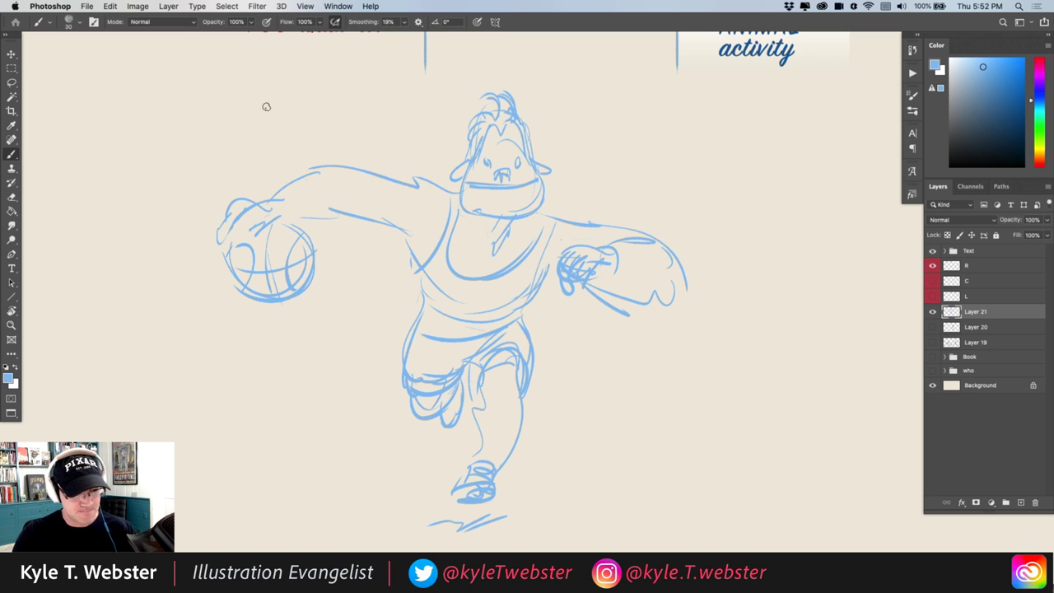
Redraw the reaching arm and shoulders, then define the jaw and toothy lips
{"action": "mouse_move", "coordinate": [295, 220]}
{"action": "left_mouse_down"}
{"action": "mouse_move", "coordinate": [362, 212]}
{"action": "mouse_move", "coordinate": [400, 228]}
{"action": "left_mouse_up"}
{"action": "mouse_move", "coordinate": [321, 172]}
{"action": "left_mouse_down"}
{"action": "mouse_move", "coordinate": [313, 160]}
{"action": "mouse_move", "coordinate": [265, 198]}
{"action": "left_mouse_up"}
{"action": "left_click_drag", "start_coordinate": [458, 190], "coordinate": [384, 184]}
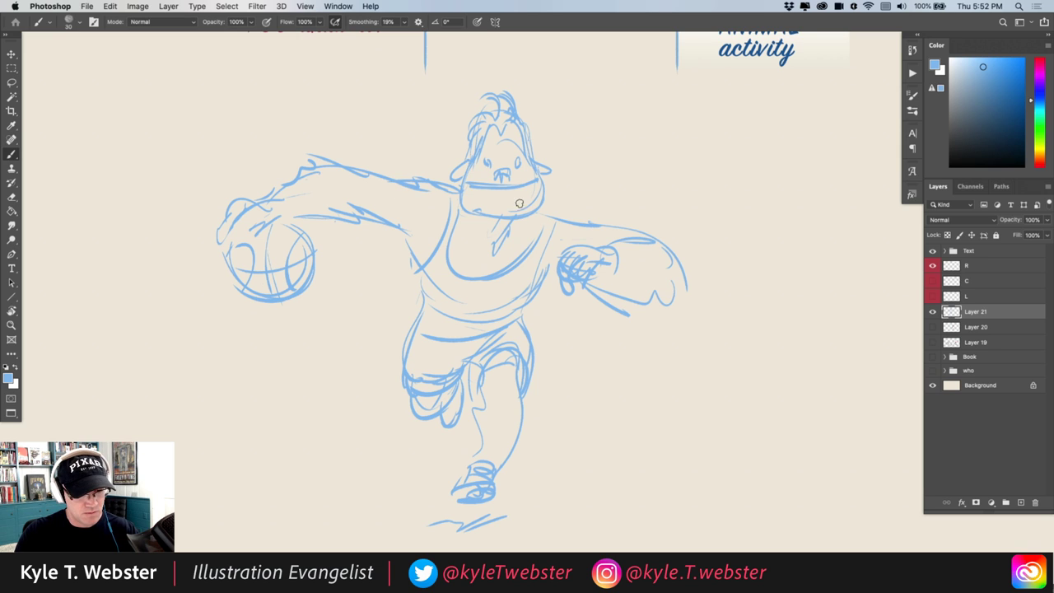
{"action": "left_click_drag", "start_coordinate": [537, 207], "coordinate": [631, 234]}
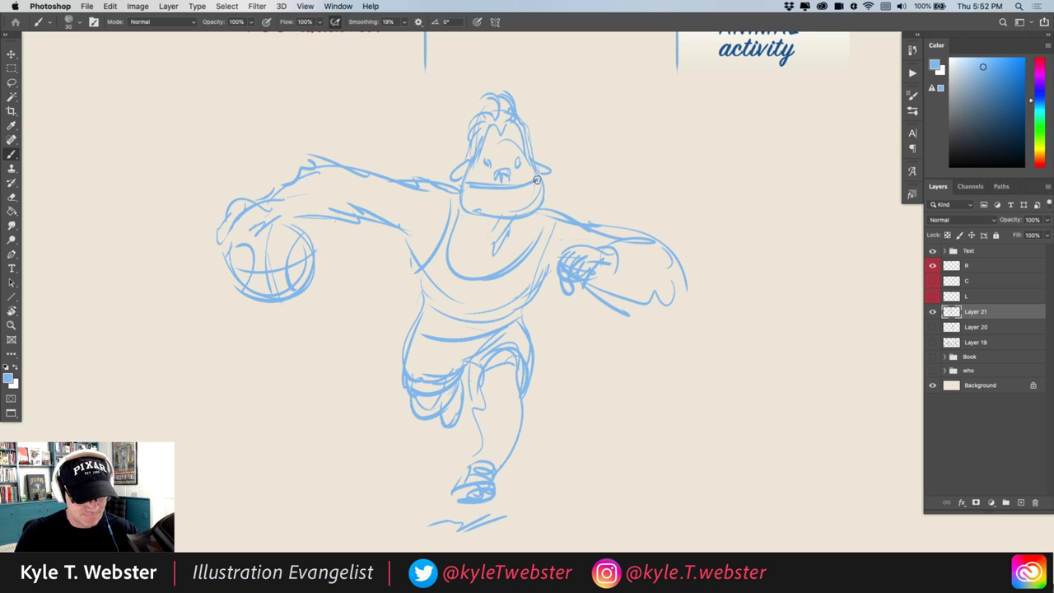
{"action": "mouse_move", "coordinate": [538, 183]}
{"action": "left_mouse_down"}
{"action": "mouse_move", "coordinate": [464, 187]}
{"action": "mouse_move", "coordinate": [486, 203]}
{"action": "left_mouse_up"}
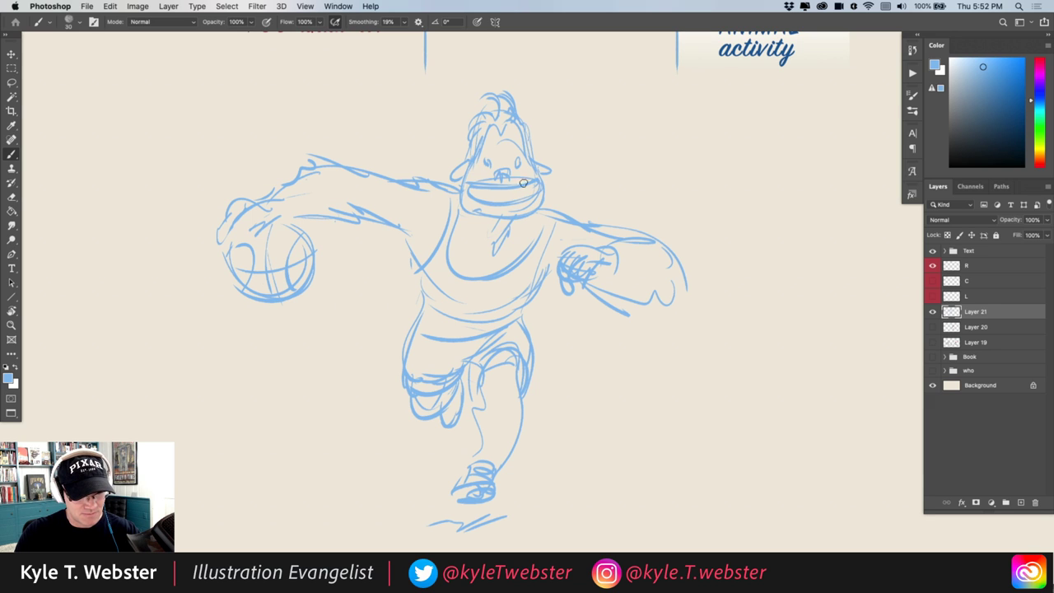
{"action": "left_click_drag", "start_coordinate": [537, 180], "coordinate": [474, 193]}
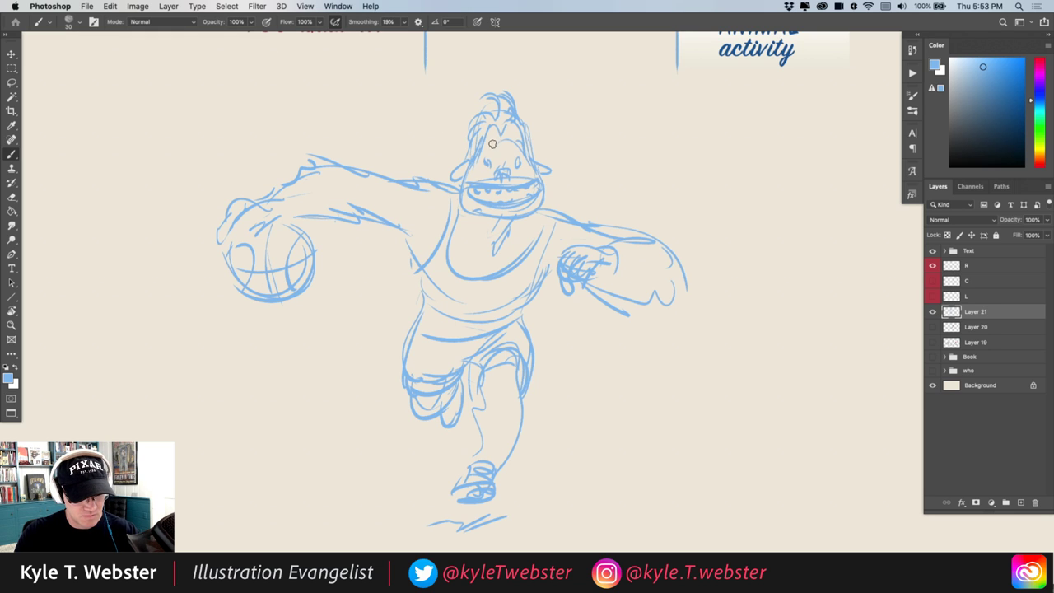
Set the gorilla sketch layer's opacity to 30%
{"action": "scroll", "coordinate": [395, 321], "scroll_direction": "left", "scroll_amount": 1}
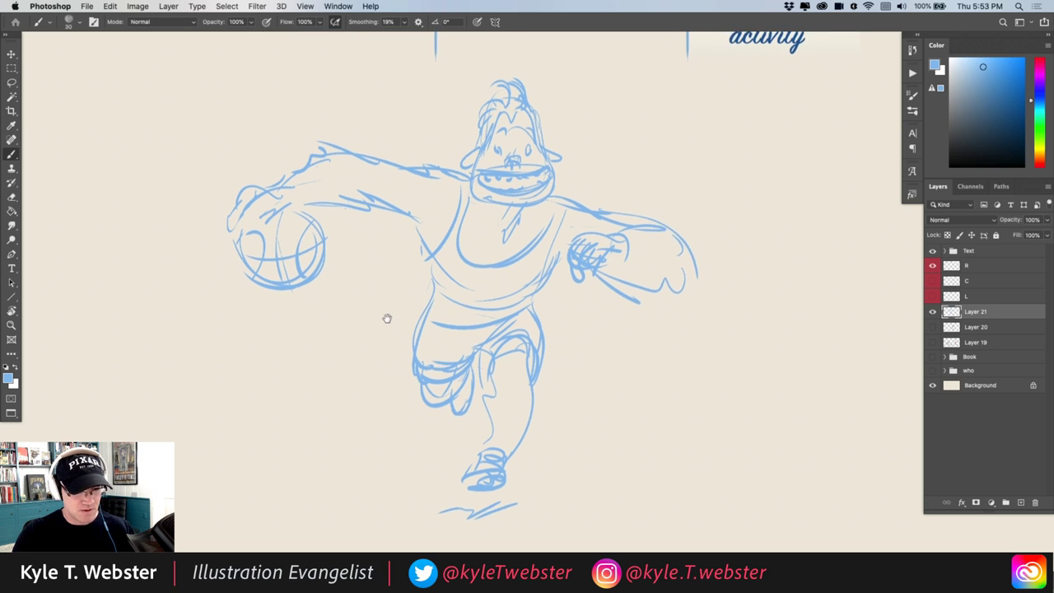
{"action": "left_click", "coordinate": [1034, 220]}
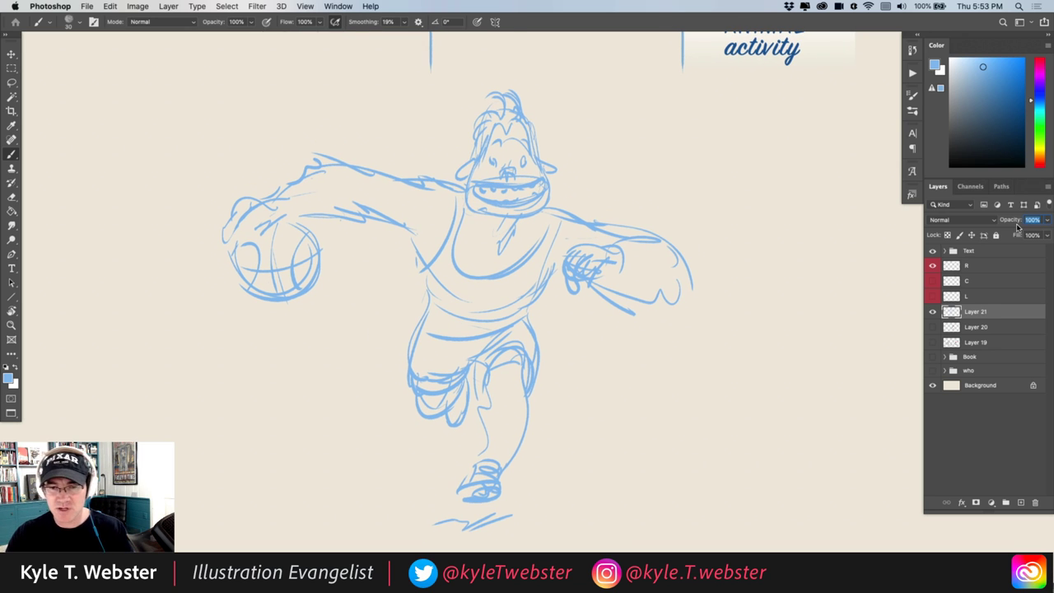
{"action": "type", "text": "30"}
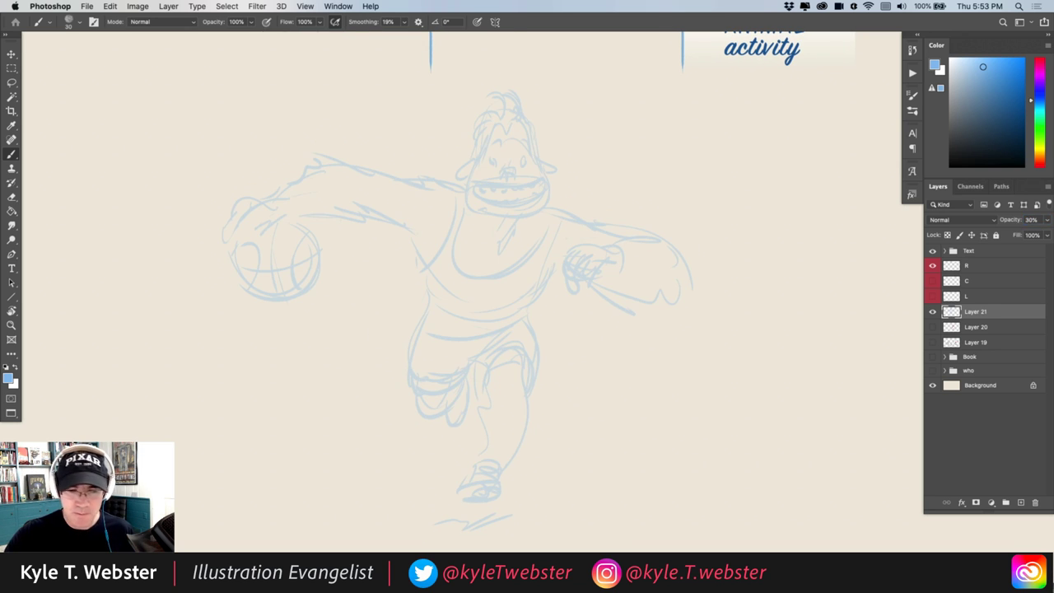
Choose a dark navy ink colour in the Color panel
{"action": "mouse_move", "coordinate": [374, 270]}
{"action": "left_mouse_down"}
{"action": "mouse_move", "coordinate": [388, 291]}
{"action": "mouse_move", "coordinate": [401, 280]}
{"action": "left_mouse_up"}
{"action": "left_click", "coordinate": [1005, 142]}
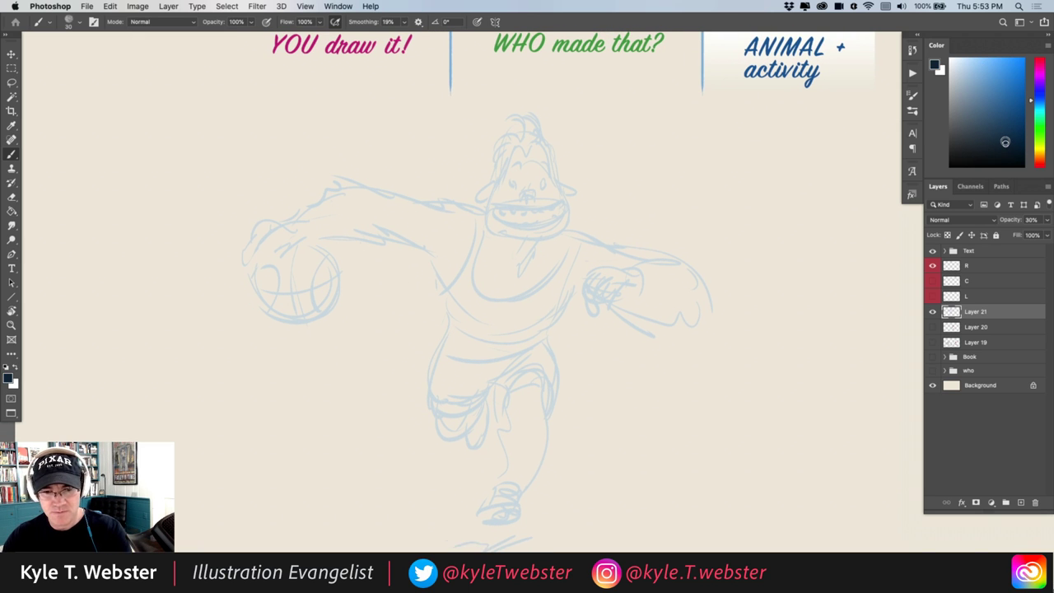
{"action": "left_click", "coordinate": [1015, 132]}
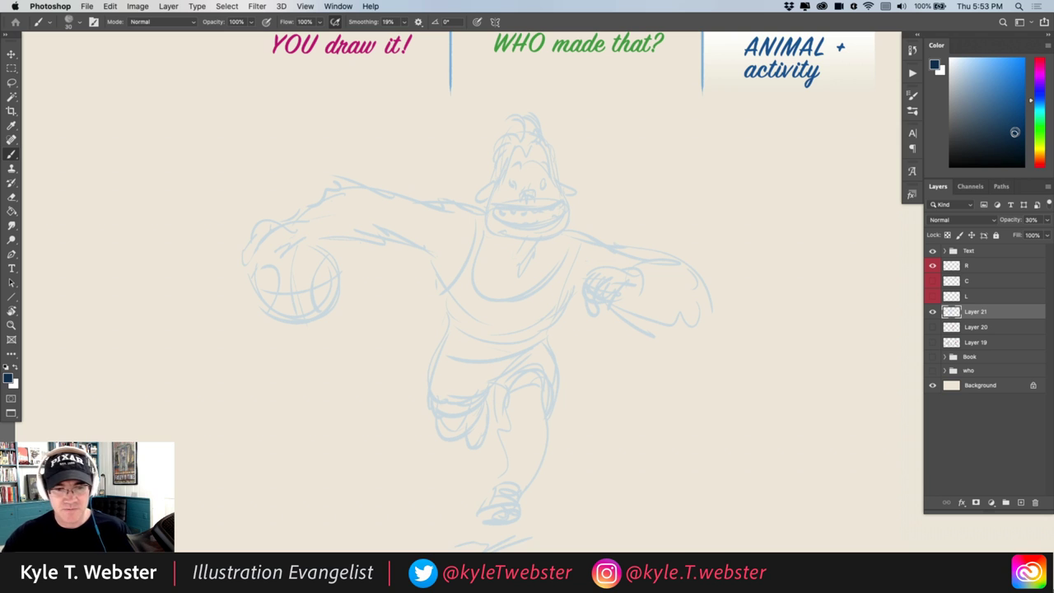
{"action": "mouse_move", "coordinate": [442, 216]}
{"action": "left_mouse_down"}
{"action": "mouse_move", "coordinate": [421, 218]}
{"action": "mouse_move", "coordinate": [416, 181]}
{"action": "left_mouse_up"}
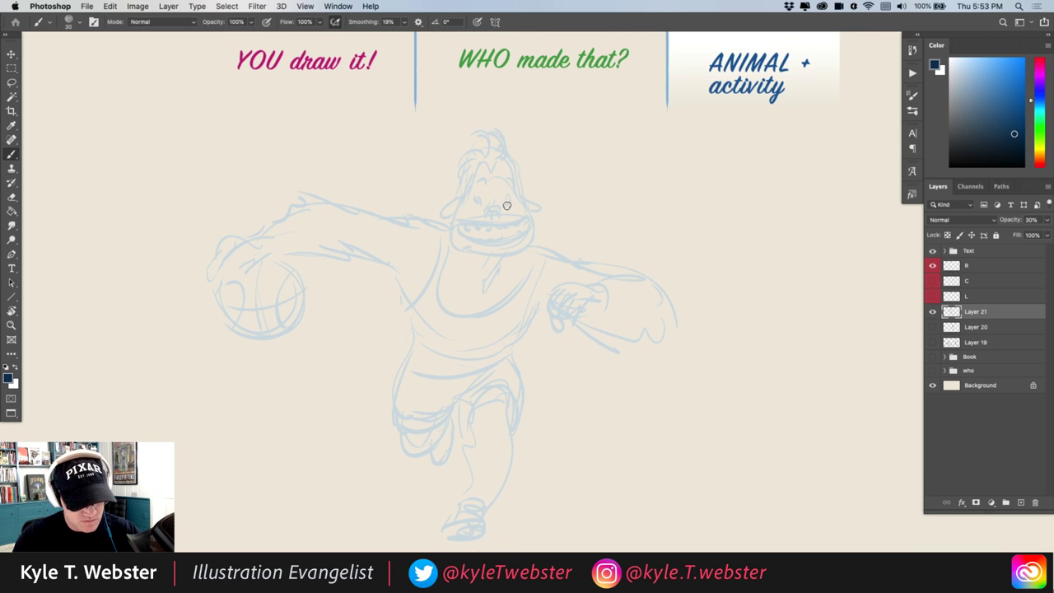
On a new layer, ink the gorilla's mouth and jaw curve in navy
{"action": "left_click", "coordinate": [1023, 503]}
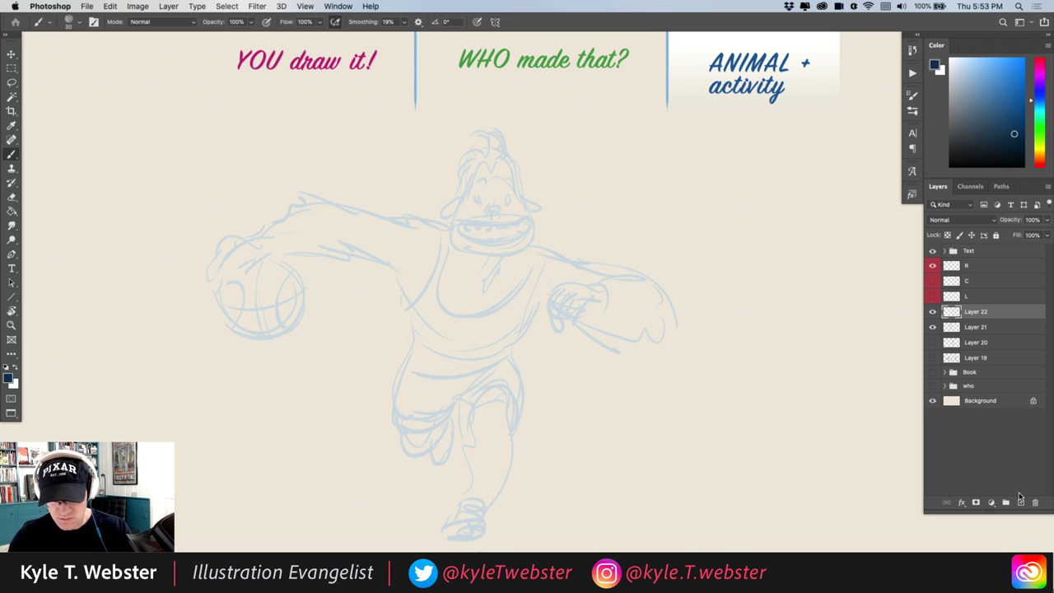
{"action": "scroll", "coordinate": [498, 223], "scroll_direction": "up", "scroll_amount": 1}
{"action": "mouse_move", "coordinate": [516, 183]}
{"action": "left_mouse_down"}
{"action": "mouse_move", "coordinate": [463, 193]}
{"action": "mouse_move", "coordinate": [500, 196]}
{"action": "mouse_move", "coordinate": [475, 206]}
{"action": "mouse_move", "coordinate": [485, 209]}
{"action": "mouse_move", "coordinate": [501, 192]}
{"action": "mouse_move", "coordinate": [433, 227]}
{"action": "mouse_move", "coordinate": [496, 256]}
{"action": "mouse_move", "coordinate": [537, 241]}
{"action": "left_mouse_up"}
{"action": "mouse_move", "coordinate": [443, 223]}
{"action": "left_mouse_down"}
{"action": "mouse_move", "coordinate": [451, 232]}
{"action": "mouse_move", "coordinate": [468, 219]}
{"action": "mouse_move", "coordinate": [540, 224]}
{"action": "mouse_move", "coordinate": [472, 248]}
{"action": "left_mouse_up"}
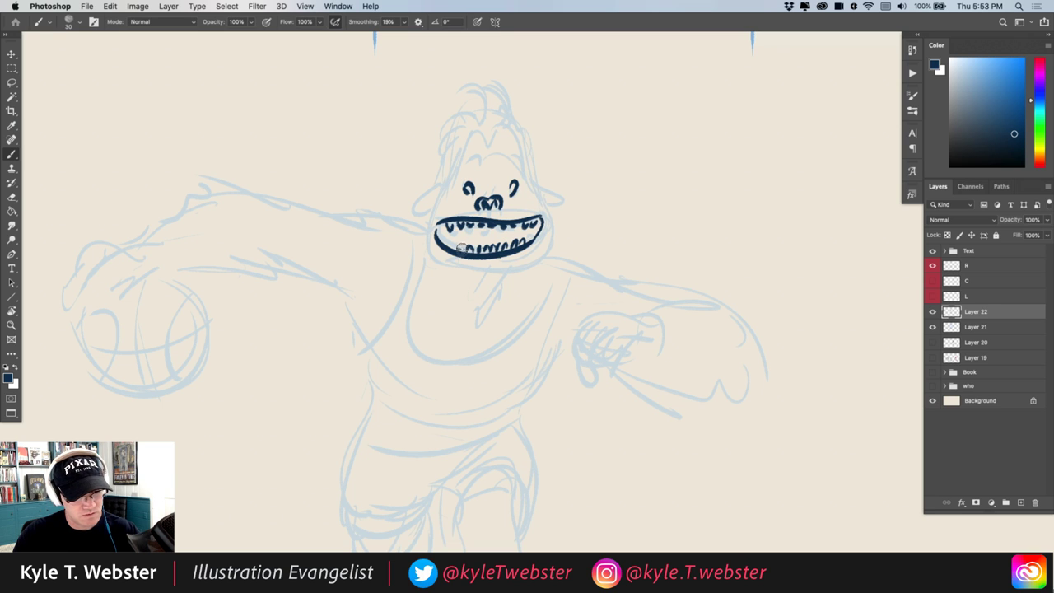
{"action": "key", "text": "ctrl+z"}
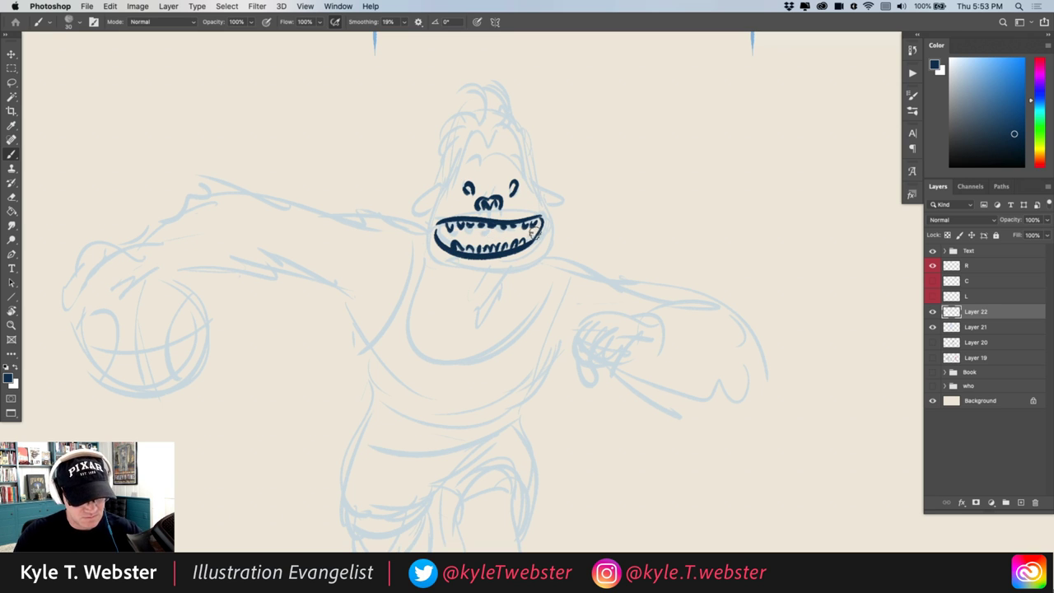
{"action": "scroll", "coordinate": [432, 233], "scroll_direction": "up", "scroll_amount": 1}
{"action": "mouse_move", "coordinate": [444, 205]}
{"action": "left_mouse_down"}
{"action": "mouse_move", "coordinate": [435, 267]}
{"action": "mouse_move", "coordinate": [487, 287]}
{"action": "mouse_move", "coordinate": [520, 274]}
{"action": "mouse_move", "coordinate": [543, 213]}
{"action": "left_mouse_up"}
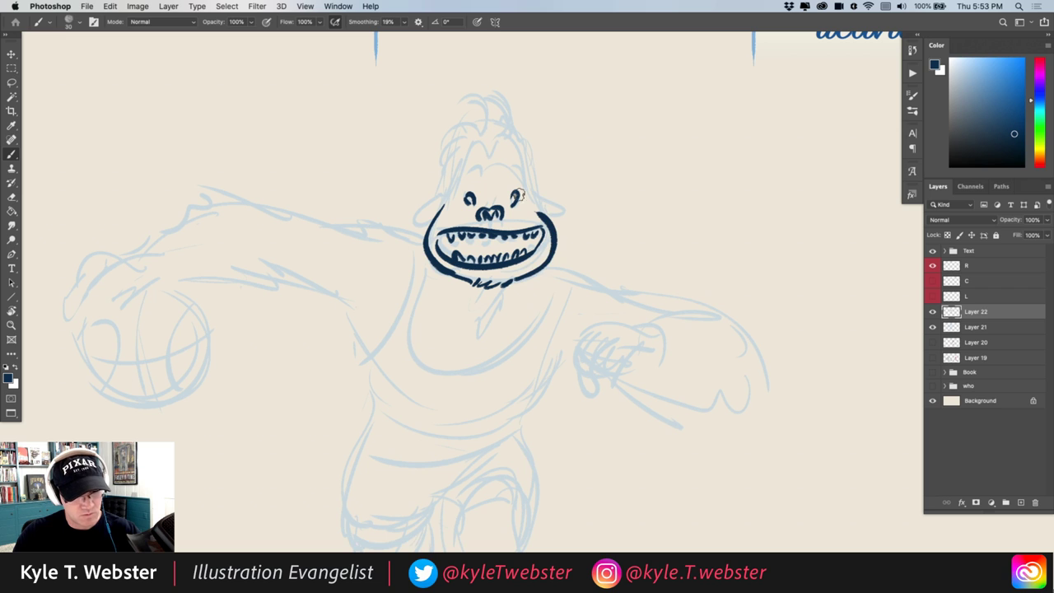
Ink the eyebrows, side of the head, hair strokes and both ears
{"action": "mouse_move", "coordinate": [504, 175]}
{"action": "left_mouse_down"}
{"action": "mouse_move", "coordinate": [521, 168]}
{"action": "mouse_move", "coordinate": [484, 170]}
{"action": "left_mouse_up"}
{"action": "mouse_move", "coordinate": [536, 211]}
{"action": "left_mouse_down"}
{"action": "mouse_move", "coordinate": [472, 120]}
{"action": "mouse_move", "coordinate": [445, 204]}
{"action": "left_mouse_up"}
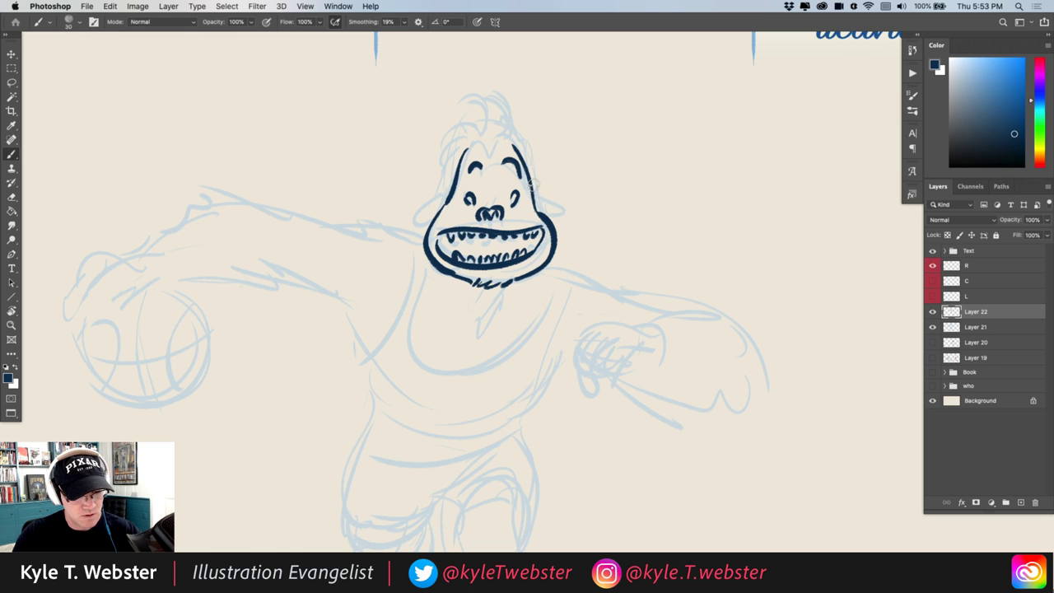
{"action": "mouse_move", "coordinate": [532, 174]}
{"action": "left_mouse_down"}
{"action": "mouse_move", "coordinate": [532, 141]}
{"action": "mouse_move", "coordinate": [478, 106]}
{"action": "mouse_move", "coordinate": [459, 119]}
{"action": "mouse_move", "coordinate": [481, 125]}
{"action": "mouse_move", "coordinate": [445, 118]}
{"action": "mouse_move", "coordinate": [459, 146]}
{"action": "mouse_move", "coordinate": [448, 160]}
{"action": "mouse_move", "coordinate": [458, 149]}
{"action": "mouse_move", "coordinate": [429, 216]}
{"action": "left_mouse_up"}
{"action": "mouse_move", "coordinate": [535, 197]}
{"action": "left_mouse_down"}
{"action": "mouse_move", "coordinate": [567, 204]}
{"action": "mouse_move", "coordinate": [553, 218]}
{"action": "left_mouse_up"}
{"action": "left_click_drag", "start_coordinate": [540, 203], "coordinate": [546, 209]}
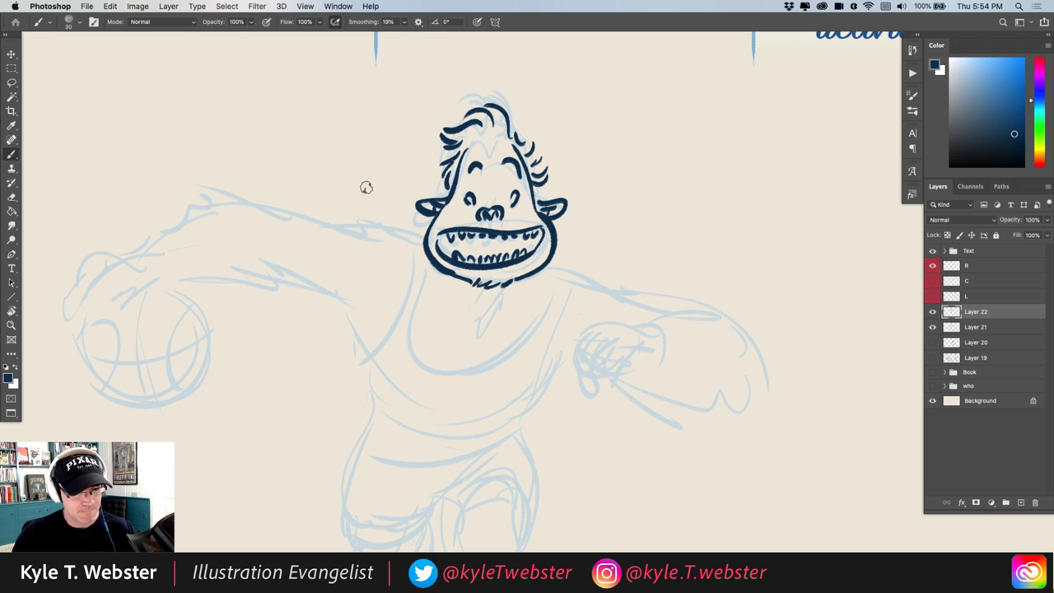
Ink the lower teeth, fill the mouth, and draw the reaching arm's top edge
{"action": "left_click_drag", "start_coordinate": [338, 296], "coordinate": [437, 255]}
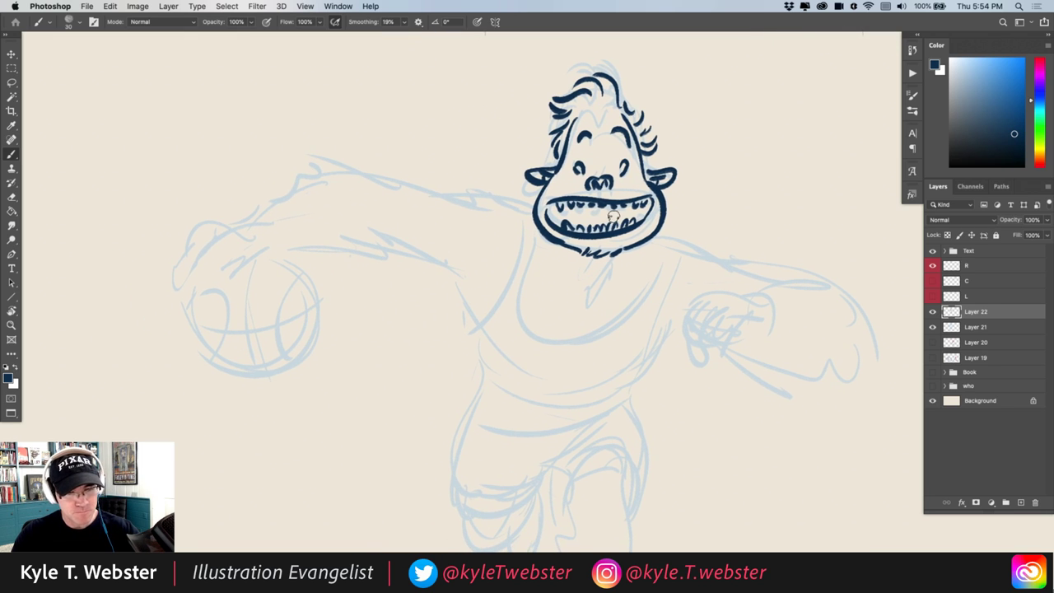
{"action": "mouse_move", "coordinate": [613, 216]}
{"action": "left_mouse_down"}
{"action": "mouse_move", "coordinate": [580, 220]}
{"action": "mouse_move", "coordinate": [610, 210]}
{"action": "left_mouse_up"}
{"action": "left_click_drag", "start_coordinate": [391, 283], "coordinate": [437, 291]}
{"action": "mouse_move", "coordinate": [577, 212]}
{"action": "left_mouse_down"}
{"action": "mouse_move", "coordinate": [541, 193]}
{"action": "mouse_move", "coordinate": [336, 179]}
{"action": "mouse_move", "coordinate": [293, 230]}
{"action": "left_mouse_up"}
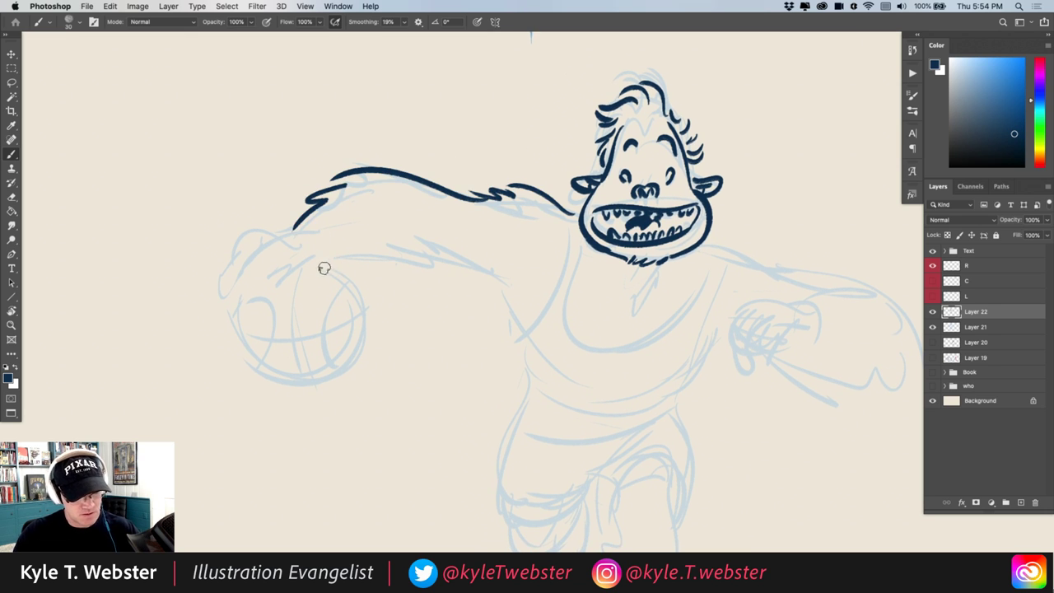
Ink the forearm underside, the torso's left side, the shirt hem and chest fur
{"action": "mouse_move", "coordinate": [323, 268]}
{"action": "left_mouse_down"}
{"action": "mouse_move", "coordinate": [462, 246]}
{"action": "mouse_move", "coordinate": [466, 266]}
{"action": "mouse_move", "coordinate": [521, 280]}
{"action": "left_mouse_up"}
{"action": "scroll", "coordinate": [388, 294], "scroll_direction": "down", "scroll_amount": 2}
{"action": "scroll", "coordinate": [388, 294], "scroll_direction": "right", "scroll_amount": 3}
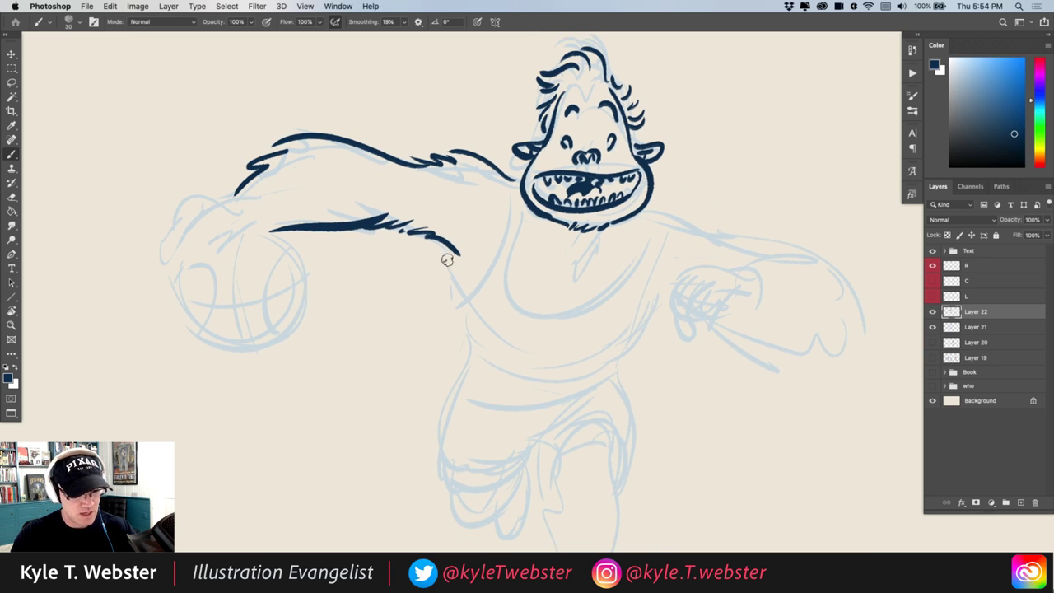
{"action": "left_click_drag", "start_coordinate": [447, 251], "coordinate": [461, 301]}
{"action": "mouse_move", "coordinate": [512, 181]}
{"action": "left_mouse_down"}
{"action": "mouse_move", "coordinate": [459, 301]}
{"action": "mouse_move", "coordinate": [467, 349]}
{"action": "mouse_move", "coordinate": [502, 379]}
{"action": "mouse_move", "coordinate": [499, 400]}
{"action": "mouse_move", "coordinate": [617, 363]}
{"action": "mouse_move", "coordinate": [499, 395]}
{"action": "left_mouse_up"}
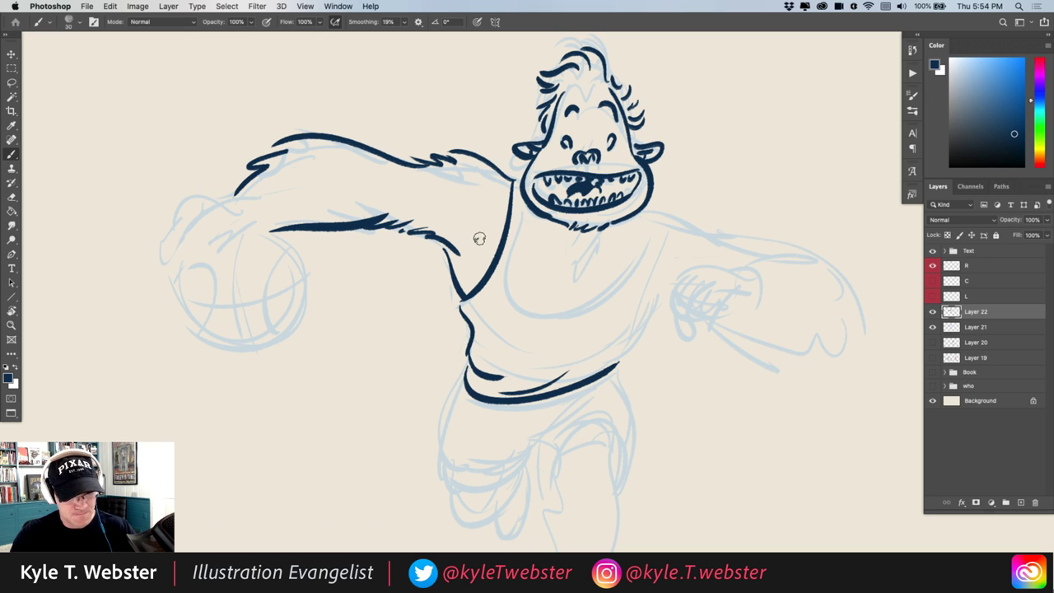
{"action": "mouse_move", "coordinate": [522, 198]}
{"action": "left_mouse_down"}
{"action": "mouse_move", "coordinate": [499, 275]}
{"action": "mouse_move", "coordinate": [568, 313]}
{"action": "mouse_move", "coordinate": [644, 218]}
{"action": "mouse_move", "coordinate": [623, 342]}
{"action": "left_mouse_up"}
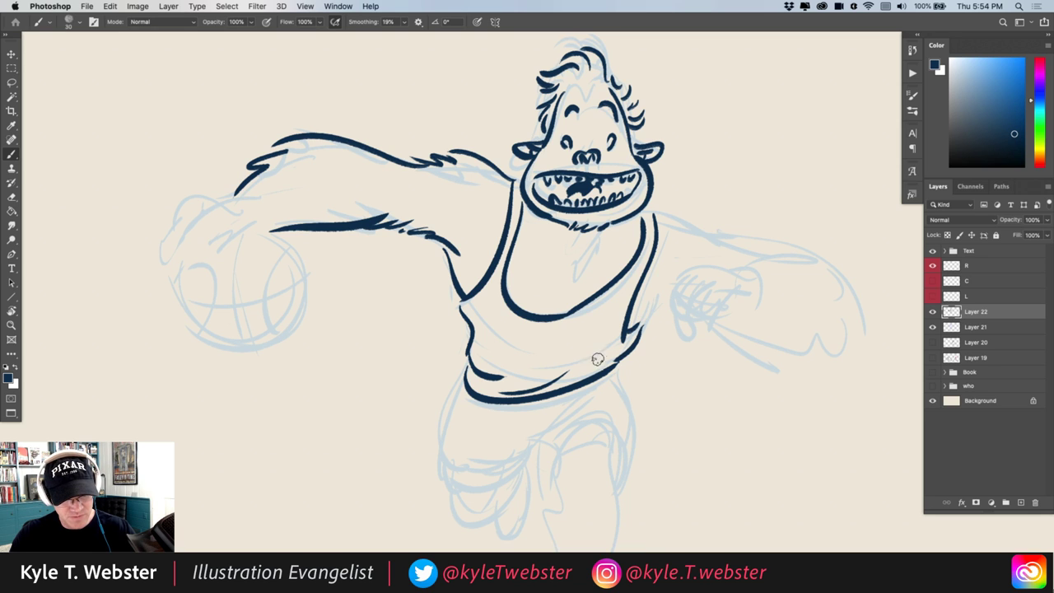
{"action": "left_click_drag", "start_coordinate": [480, 270], "coordinate": [447, 277]}
{"action": "mouse_move", "coordinate": [575, 234]}
{"action": "left_mouse_down"}
{"action": "mouse_move", "coordinate": [534, 281]}
{"action": "mouse_move", "coordinate": [517, 258]}
{"action": "left_mouse_up"}
Ink the wrist, the fingers gripping the ball and the top of the hand
{"action": "scroll", "coordinate": [365, 275], "scroll_direction": "left", "scroll_amount": 5}
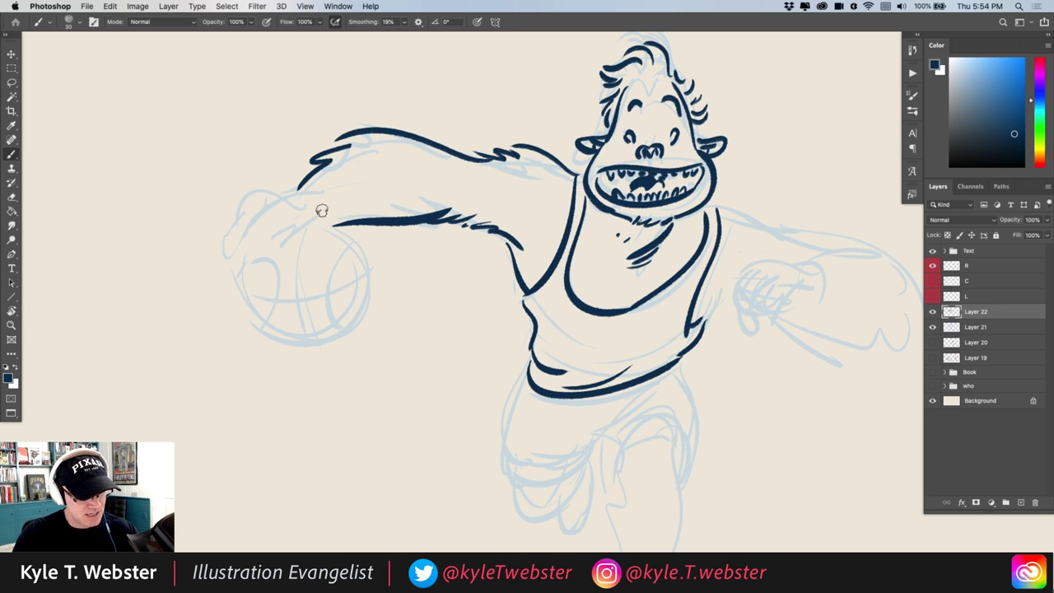
{"action": "mouse_move", "coordinate": [321, 211]}
{"action": "left_mouse_down"}
{"action": "mouse_move", "coordinate": [350, 239]}
{"action": "mouse_move", "coordinate": [298, 229]}
{"action": "mouse_move", "coordinate": [271, 257]}
{"action": "left_mouse_up"}
{"action": "left_click_drag", "start_coordinate": [288, 221], "coordinate": [279, 262]}
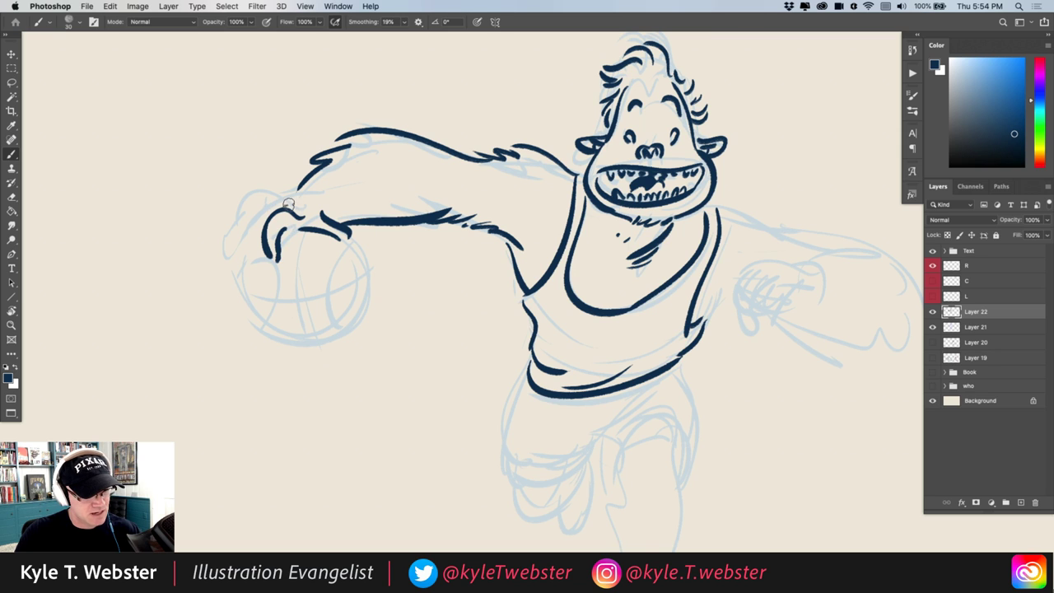
{"action": "left_click_drag", "start_coordinate": [270, 206], "coordinate": [242, 252]}
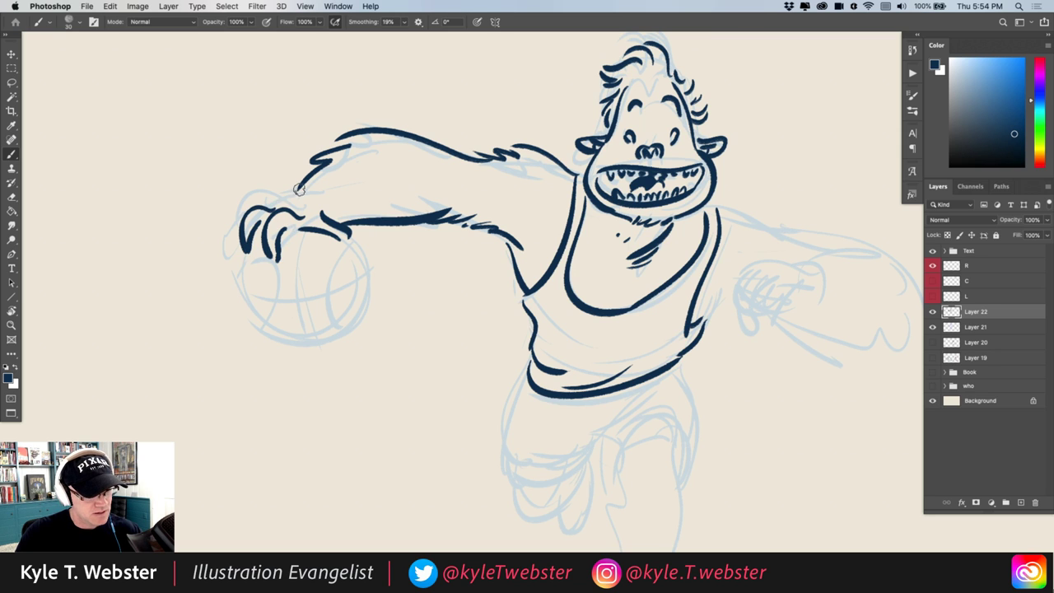
{"action": "mouse_move", "coordinate": [280, 209]}
{"action": "left_mouse_down"}
{"action": "mouse_move", "coordinate": [235, 233]}
{"action": "mouse_move", "coordinate": [223, 257]}
{"action": "mouse_move", "coordinate": [356, 306]}
{"action": "mouse_move", "coordinate": [354, 251]}
{"action": "left_mouse_up"}
Redraw the basketball outline and add its curved, horizontal and vertical seams
{"action": "key", "text": "super+z"}
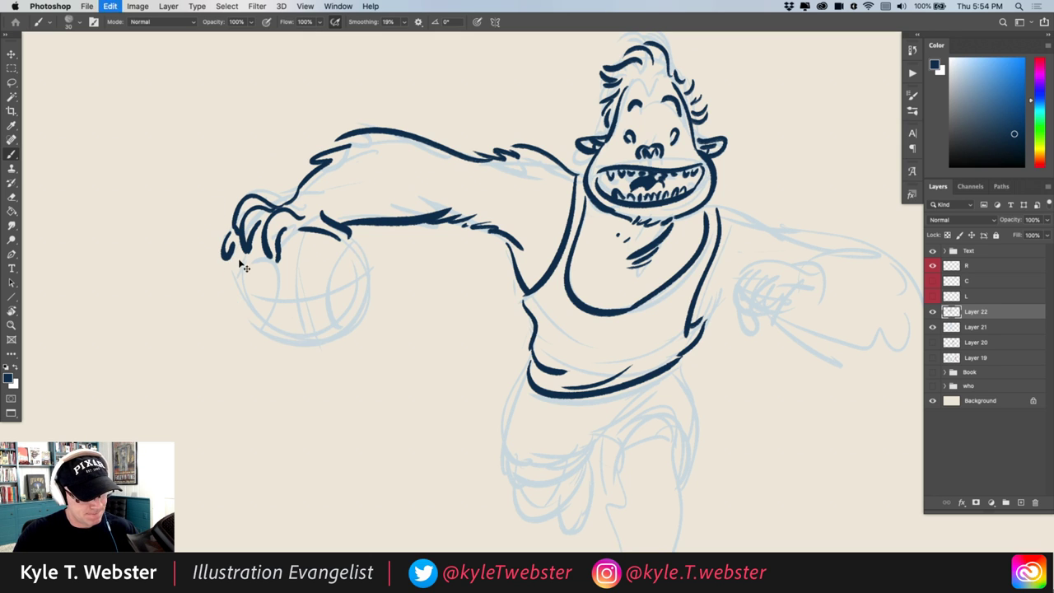
{"action": "mouse_move", "coordinate": [235, 247]}
{"action": "left_mouse_down"}
{"action": "mouse_move", "coordinate": [299, 339]}
{"action": "mouse_move", "coordinate": [346, 238]}
{"action": "mouse_move", "coordinate": [346, 310]}
{"action": "left_mouse_up"}
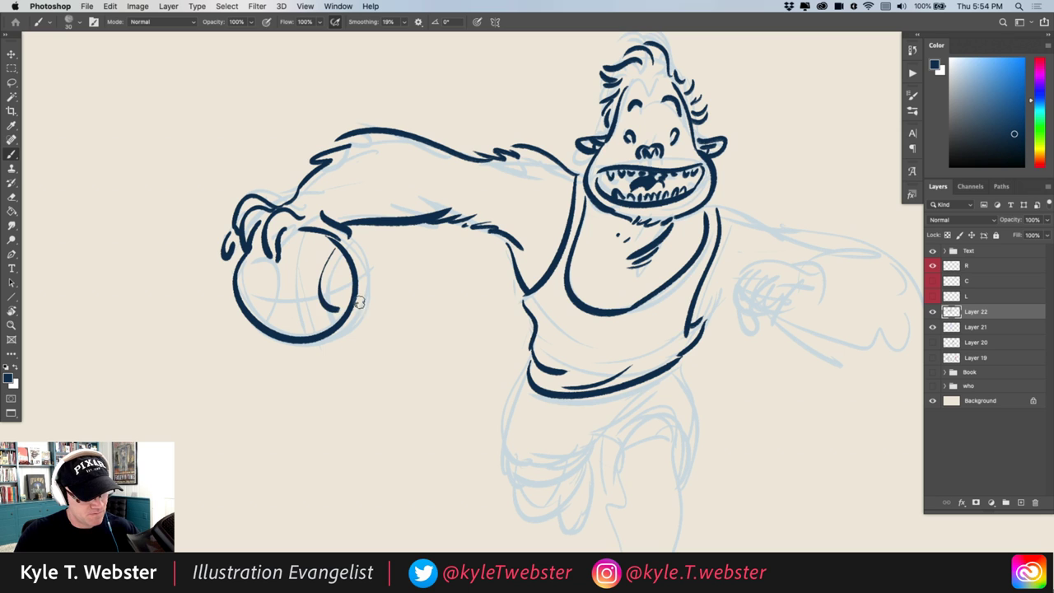
{"action": "left_click_drag", "start_coordinate": [254, 314], "coordinate": [262, 272]}
{"action": "left_click_drag", "start_coordinate": [346, 276], "coordinate": [243, 295]}
{"action": "left_click_drag", "start_coordinate": [290, 242], "coordinate": [311, 328]}
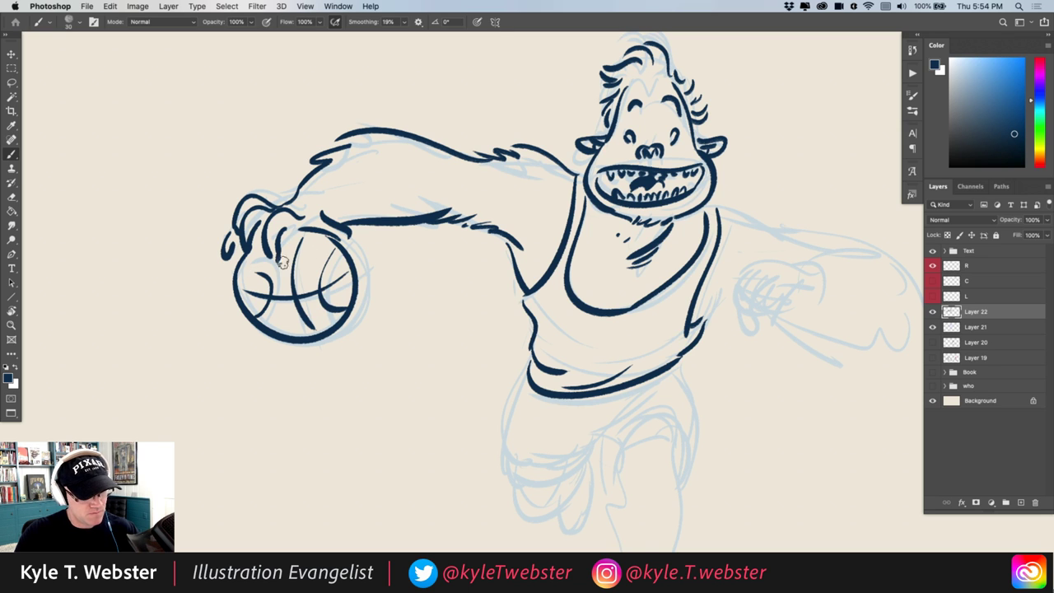
{"action": "left_click_drag", "start_coordinate": [337, 366], "coordinate": [310, 370]}
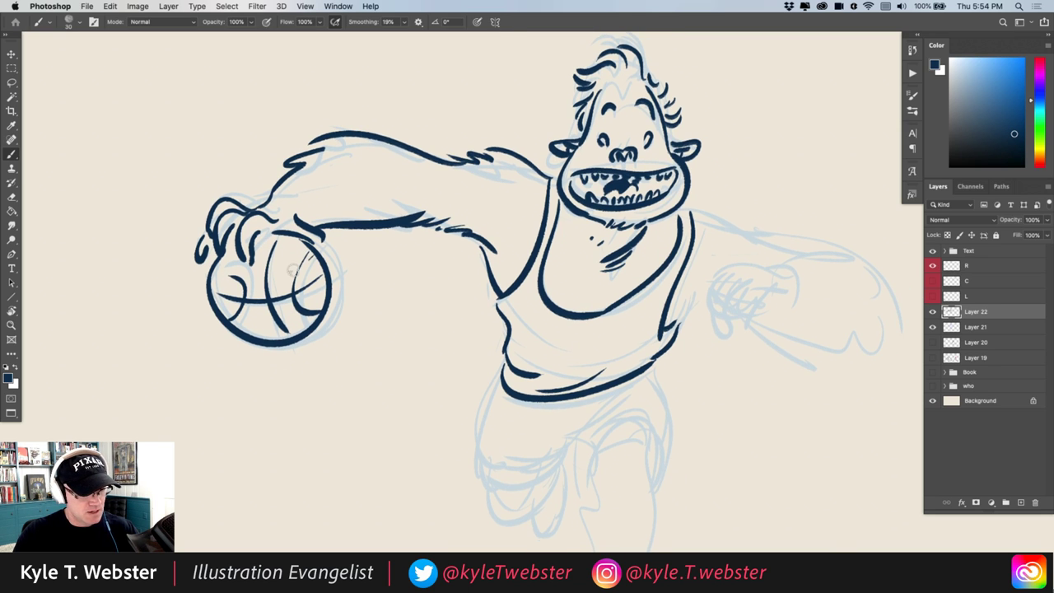
Ink the shorts, the outlines of both legs and hairy leg strokes
{"action": "left_click_drag", "start_coordinate": [403, 432], "coordinate": [260, 363]}
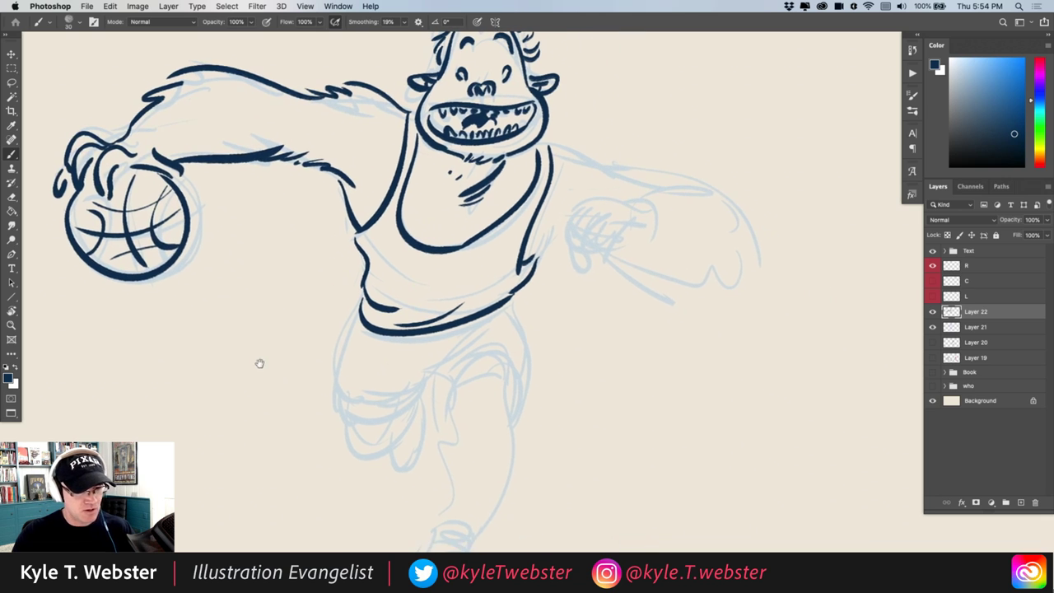
{"action": "mouse_move", "coordinate": [362, 289]}
{"action": "left_mouse_down"}
{"action": "mouse_move", "coordinate": [334, 394]}
{"action": "mouse_move", "coordinate": [422, 378]}
{"action": "mouse_move", "coordinate": [343, 377]}
{"action": "left_mouse_up"}
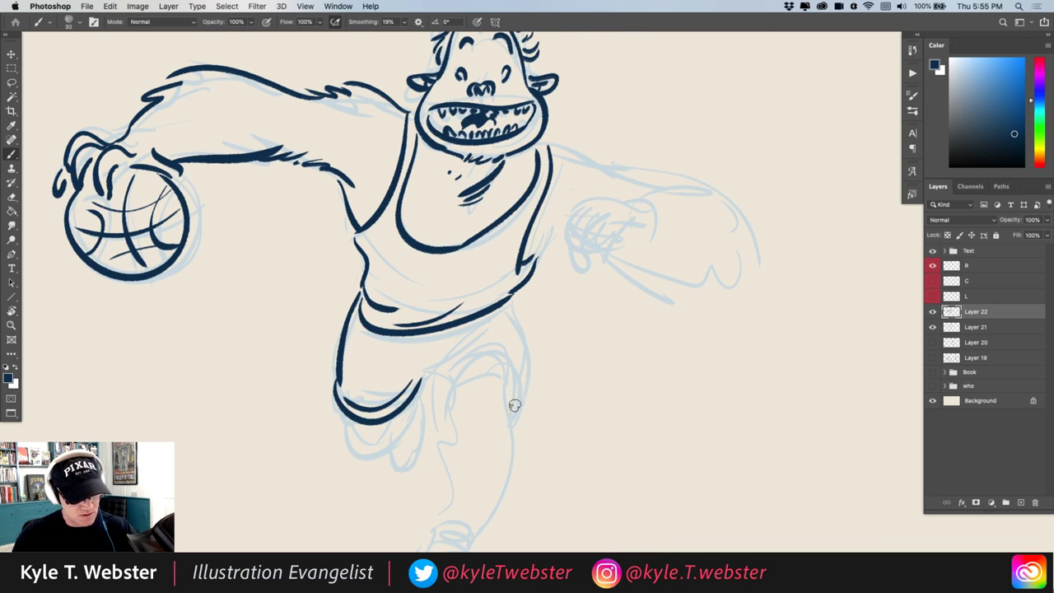
{"action": "mouse_move", "coordinate": [513, 406]}
{"action": "left_mouse_down"}
{"action": "mouse_move", "coordinate": [448, 356]}
{"action": "mouse_move", "coordinate": [429, 447]}
{"action": "mouse_move", "coordinate": [435, 519]}
{"action": "left_mouse_up"}
{"action": "mouse_move", "coordinate": [504, 383]}
{"action": "left_mouse_down"}
{"action": "mouse_move", "coordinate": [505, 478]}
{"action": "mouse_move", "coordinate": [478, 520]}
{"action": "left_mouse_up"}
{"action": "left_click_drag", "start_coordinate": [447, 467], "coordinate": [438, 481]}
Ink the sneaker's top, toe and sole, plus hatch strokes on the shin
{"action": "left_click_drag", "start_coordinate": [422, 438], "coordinate": [437, 338]}
{"action": "mouse_move", "coordinate": [491, 423]}
{"action": "left_mouse_down"}
{"action": "mouse_move", "coordinate": [449, 426]}
{"action": "mouse_move", "coordinate": [472, 434]}
{"action": "mouse_move", "coordinate": [444, 445]}
{"action": "mouse_move", "coordinate": [483, 467]}
{"action": "mouse_move", "coordinate": [433, 465]}
{"action": "mouse_move", "coordinate": [479, 474]}
{"action": "mouse_move", "coordinate": [432, 478]}
{"action": "mouse_move", "coordinate": [478, 469]}
{"action": "mouse_move", "coordinate": [449, 472]}
{"action": "mouse_move", "coordinate": [473, 449]}
{"action": "mouse_move", "coordinate": [438, 452]}
{"action": "mouse_move", "coordinate": [428, 489]}
{"action": "left_mouse_up"}
{"action": "left_click_drag", "start_coordinate": [458, 407], "coordinate": [447, 443]}
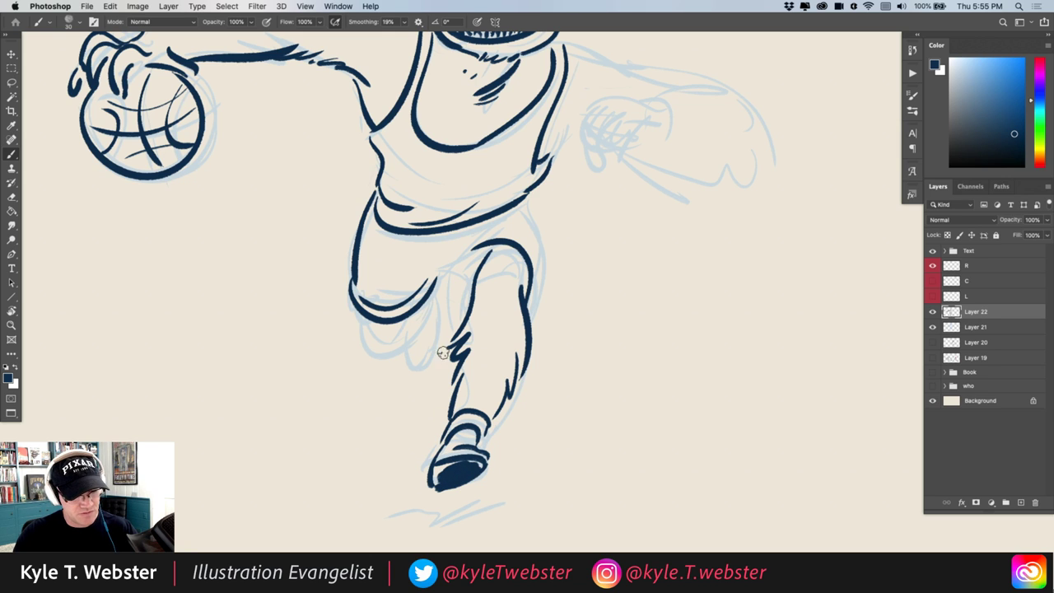
{"action": "left_click_drag", "start_coordinate": [484, 344], "coordinate": [497, 293]}
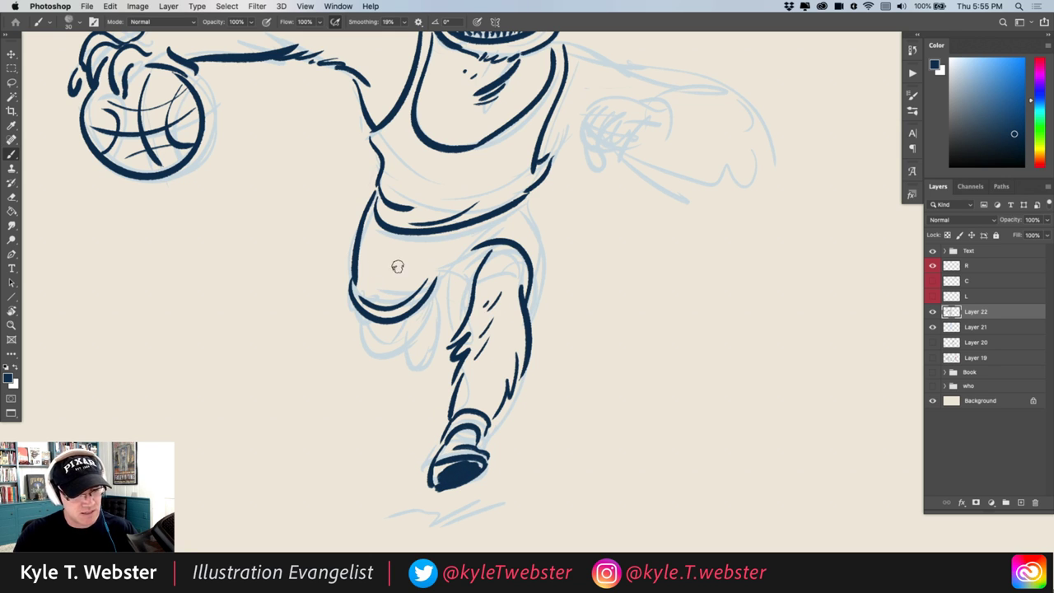
Ink and thicken the knee contours and add fold lines across the thigh
{"action": "left_click_drag", "start_coordinate": [489, 245], "coordinate": [463, 284]}
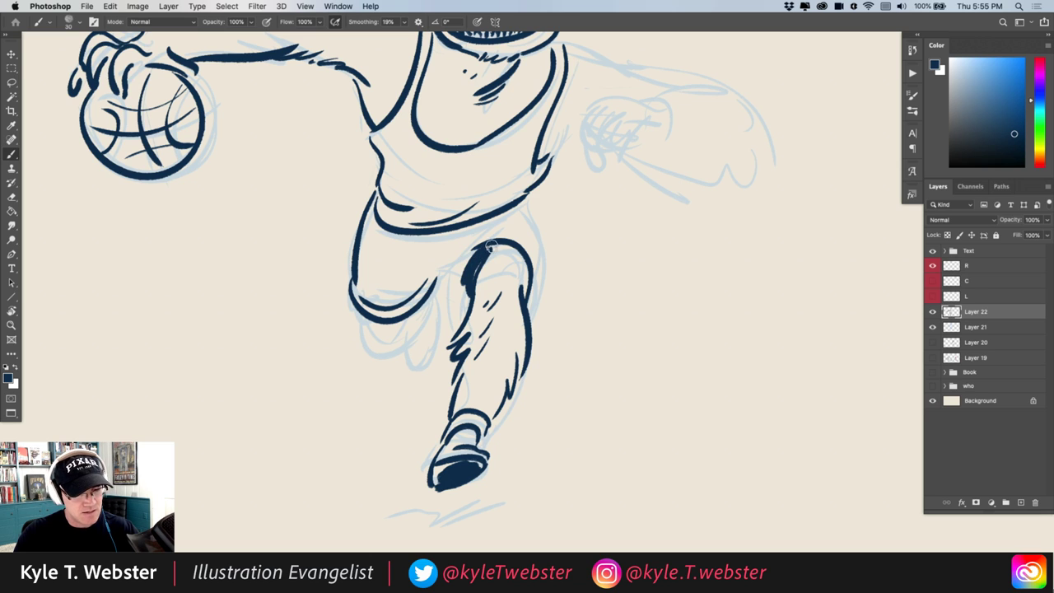
{"action": "mouse_move", "coordinate": [495, 242]}
{"action": "left_mouse_down"}
{"action": "mouse_move", "coordinate": [469, 271]}
{"action": "mouse_move", "coordinate": [464, 261]}
{"action": "mouse_move", "coordinate": [451, 320]}
{"action": "left_mouse_up"}
{"action": "mouse_move", "coordinate": [534, 289]}
{"action": "left_mouse_down"}
{"action": "mouse_move", "coordinate": [536, 240]}
{"action": "mouse_move", "coordinate": [509, 220]}
{"action": "mouse_move", "coordinate": [384, 264]}
{"action": "left_mouse_up"}
{"action": "mouse_move", "coordinate": [439, 243]}
{"action": "left_mouse_down"}
{"action": "mouse_move", "coordinate": [365, 230]}
{"action": "mouse_move", "coordinate": [373, 293]}
{"action": "mouse_move", "coordinate": [490, 244]}
{"action": "mouse_move", "coordinate": [434, 250]}
{"action": "mouse_move", "coordinate": [446, 284]}
{"action": "mouse_move", "coordinate": [453, 268]}
{"action": "mouse_move", "coordinate": [413, 283]}
{"action": "mouse_move", "coordinate": [358, 224]}
{"action": "mouse_move", "coordinate": [382, 337]}
{"action": "mouse_move", "coordinate": [420, 344]}
{"action": "left_mouse_up"}
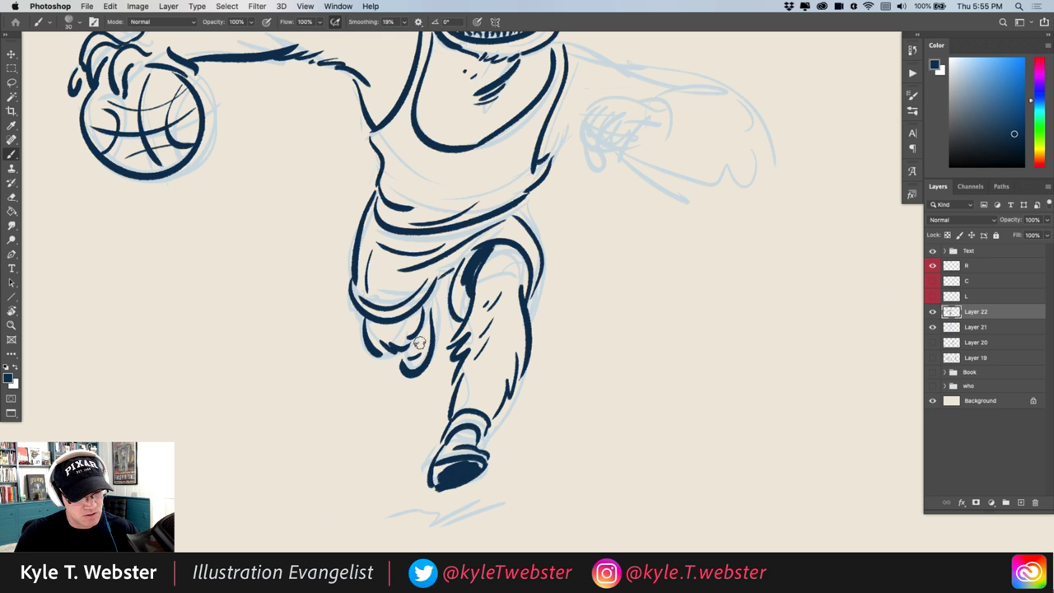
Ink the right shoulder line, forearm, fingers and back of the right hand
{"action": "scroll", "coordinate": [365, 286], "scroll_direction": "up", "scroll_amount": 5}
{"action": "scroll", "coordinate": [366, 286], "scroll_direction": "right", "scroll_amount": 2}
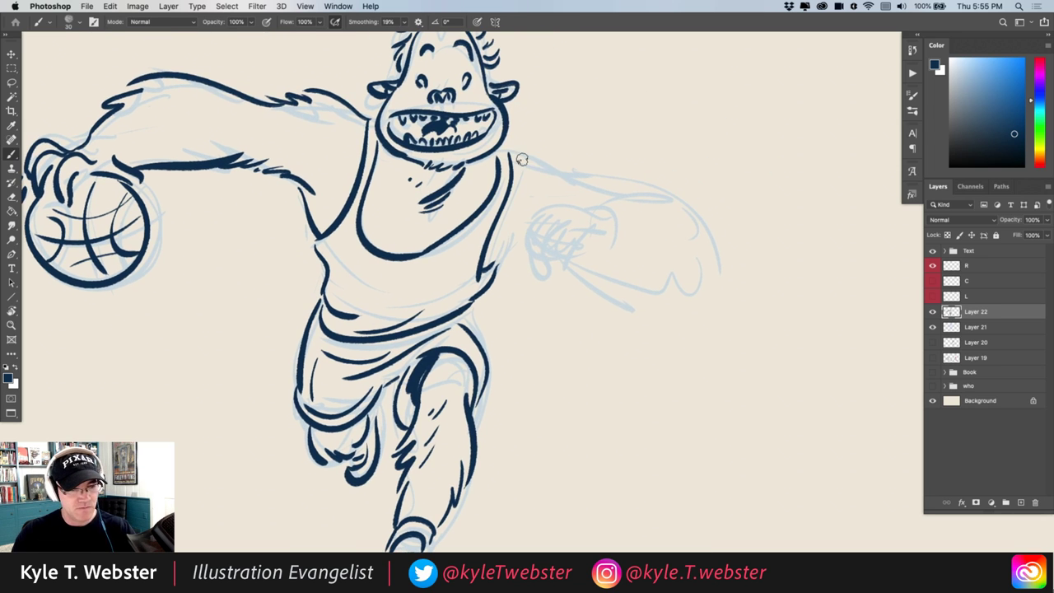
{"action": "mouse_move", "coordinate": [513, 157]}
{"action": "left_mouse_down"}
{"action": "mouse_move", "coordinate": [680, 200]}
{"action": "mouse_move", "coordinate": [705, 262]}
{"action": "mouse_move", "coordinate": [682, 290]}
{"action": "mouse_move", "coordinate": [609, 294]}
{"action": "left_mouse_up"}
{"action": "mouse_move", "coordinate": [698, 230]}
{"action": "left_mouse_down"}
{"action": "mouse_move", "coordinate": [620, 211]}
{"action": "mouse_move", "coordinate": [594, 222]}
{"action": "mouse_move", "coordinate": [579, 213]}
{"action": "mouse_move", "coordinate": [522, 219]}
{"action": "mouse_move", "coordinate": [514, 258]}
{"action": "left_mouse_up"}
{"action": "mouse_move", "coordinate": [531, 224]}
{"action": "left_mouse_down"}
{"action": "mouse_move", "coordinate": [553, 245]}
{"action": "mouse_move", "coordinate": [552, 272]}
{"action": "mouse_move", "coordinate": [579, 239]}
{"action": "mouse_move", "coordinate": [577, 256]}
{"action": "mouse_move", "coordinate": [544, 254]}
{"action": "mouse_move", "coordinate": [540, 291]}
{"action": "left_mouse_up"}
{"action": "left_click_drag", "start_coordinate": [553, 272], "coordinate": [545, 293]}
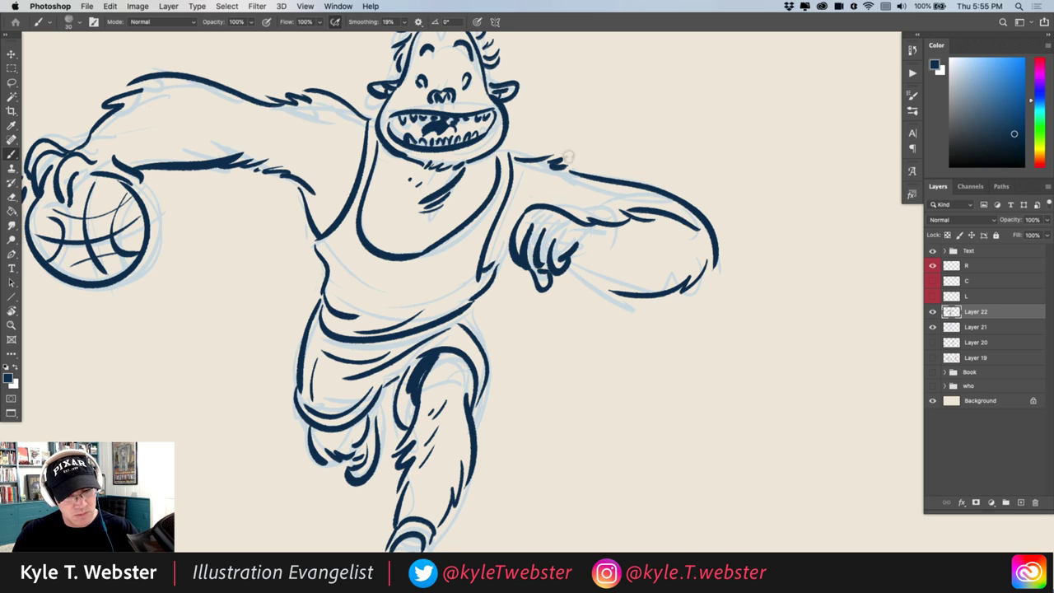
{"action": "mouse_move", "coordinate": [590, 234]}
{"action": "left_mouse_down"}
{"action": "mouse_move", "coordinate": [577, 268]}
{"action": "mouse_move", "coordinate": [593, 272]}
{"action": "left_mouse_up"}
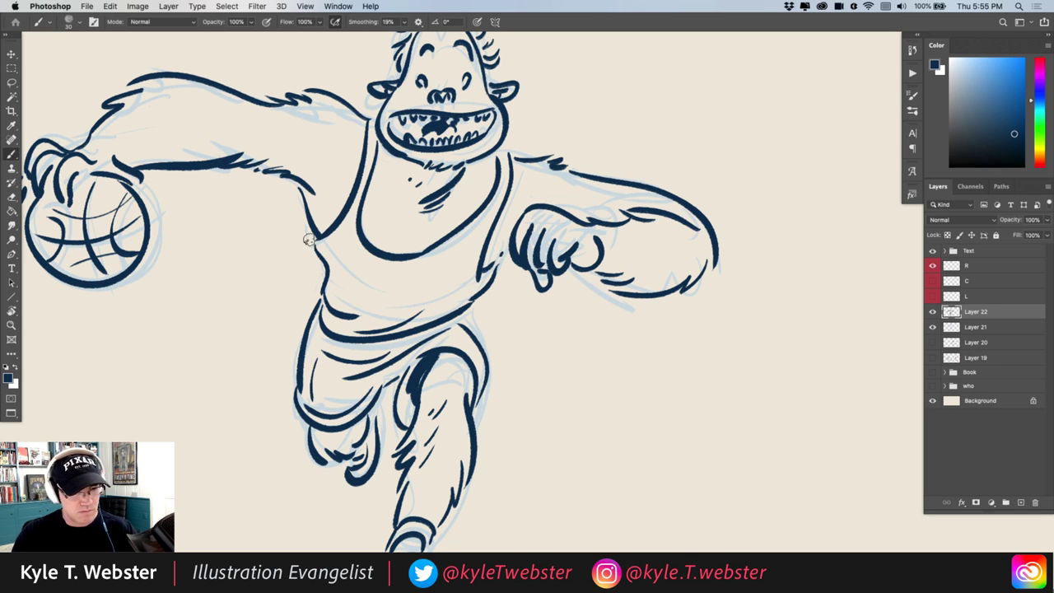
Add a ground line under the foot, ink the eyes and eyebrows, then zoom out
{"action": "scroll", "coordinate": [299, 337], "scroll_direction": "down", "scroll_amount": 5}
{"action": "scroll", "coordinate": [380, 276], "scroll_direction": "up", "scroll_amount": 2}
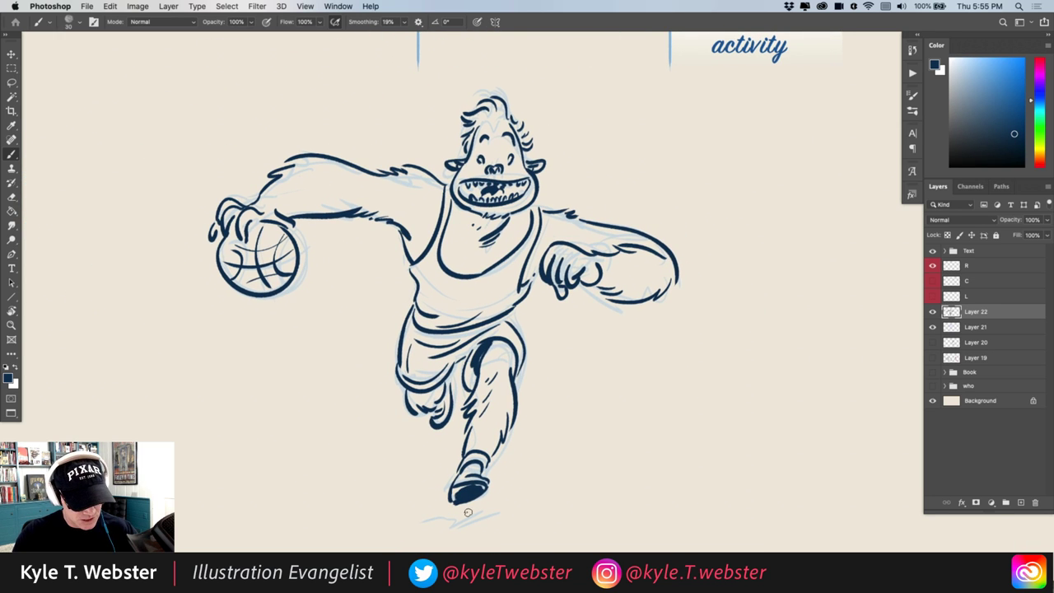
{"action": "left_click_drag", "start_coordinate": [497, 515], "coordinate": [464, 526]}
{"action": "scroll", "coordinate": [296, 269], "scroll_direction": "up", "scroll_amount": 2}
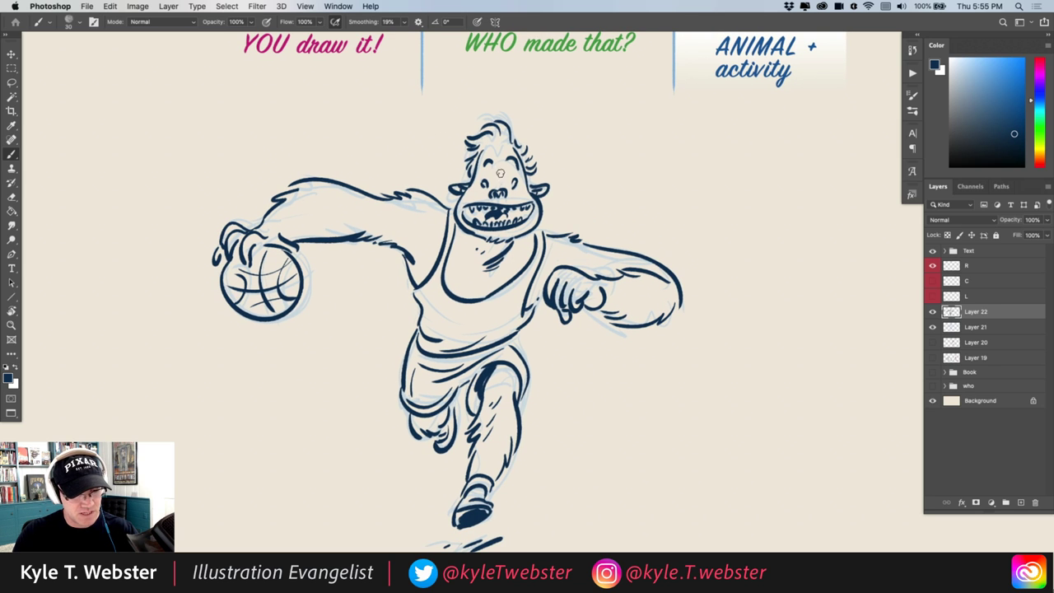
{"action": "scroll", "coordinate": [456, 184], "scroll_direction": "up", "scroll_amount": 2}
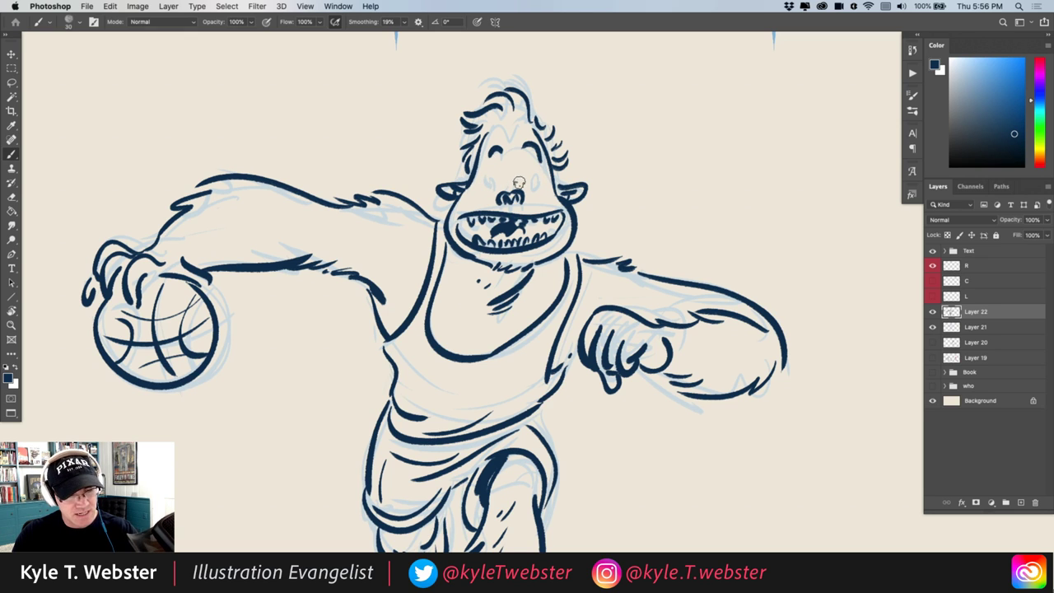
{"action": "mouse_move", "coordinate": [520, 173]}
{"action": "left_mouse_down"}
{"action": "mouse_move", "coordinate": [521, 186]}
{"action": "mouse_move", "coordinate": [501, 187]}
{"action": "left_mouse_up"}
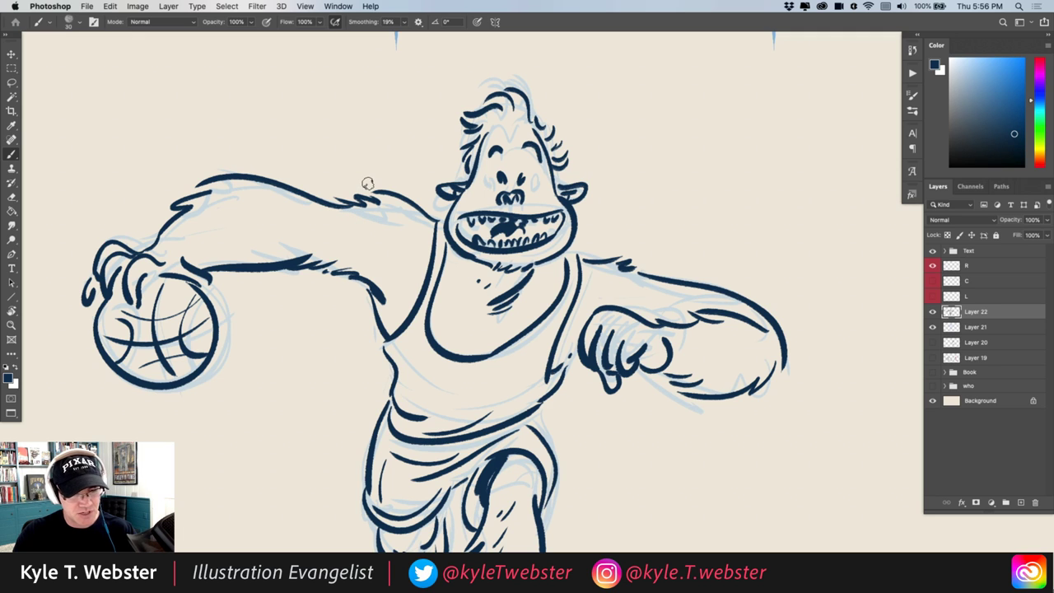
{"action": "left_click_drag", "start_coordinate": [530, 132], "coordinate": [497, 138]}
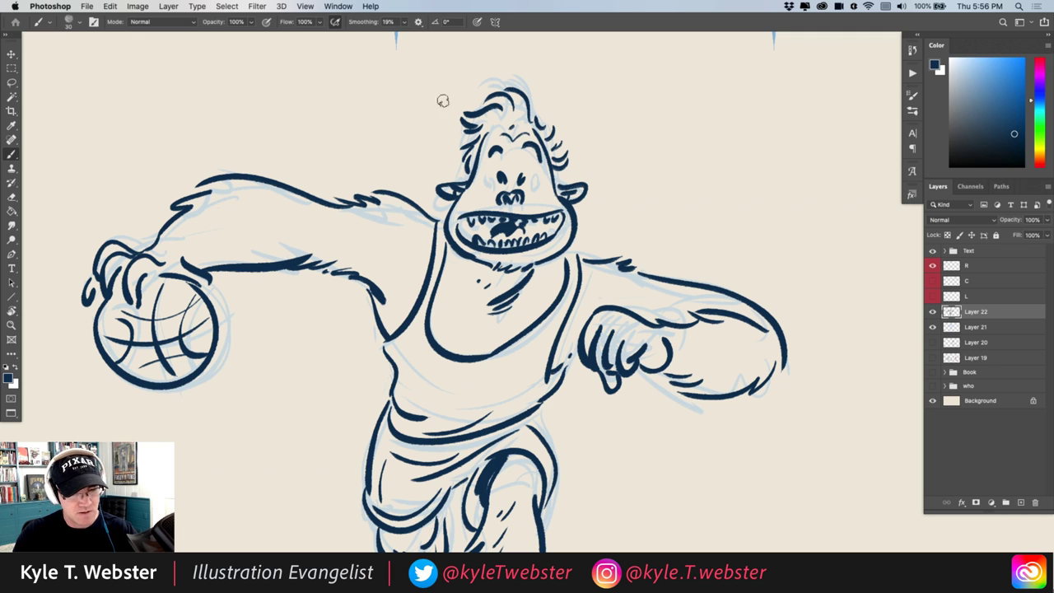
{"action": "key", "text": "super+minus"}
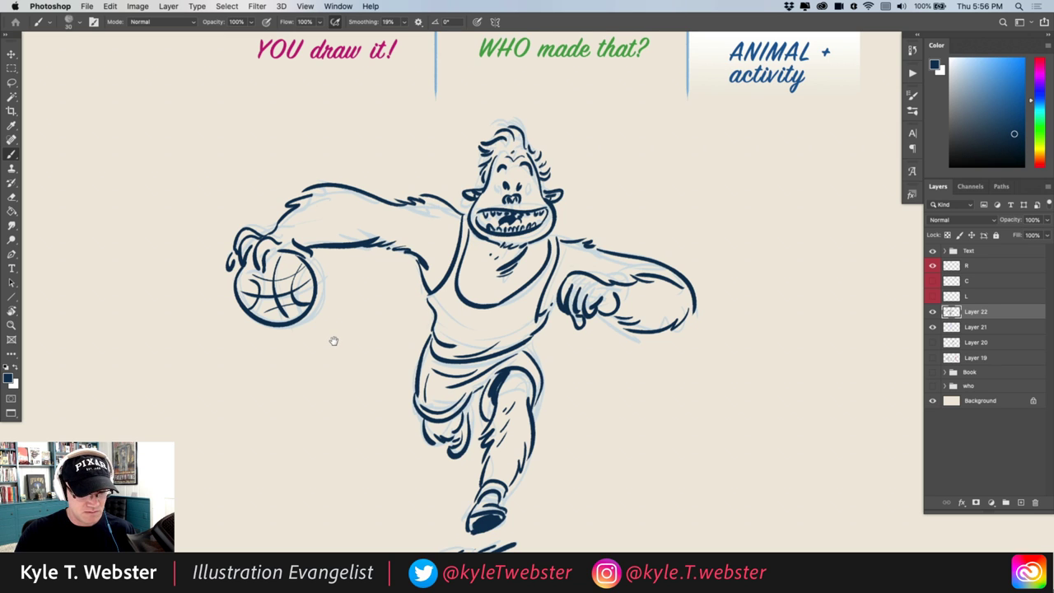
Hide the blue sketch layer and move the inked gorilla to the left
{"action": "key", "text": "super+minus"}
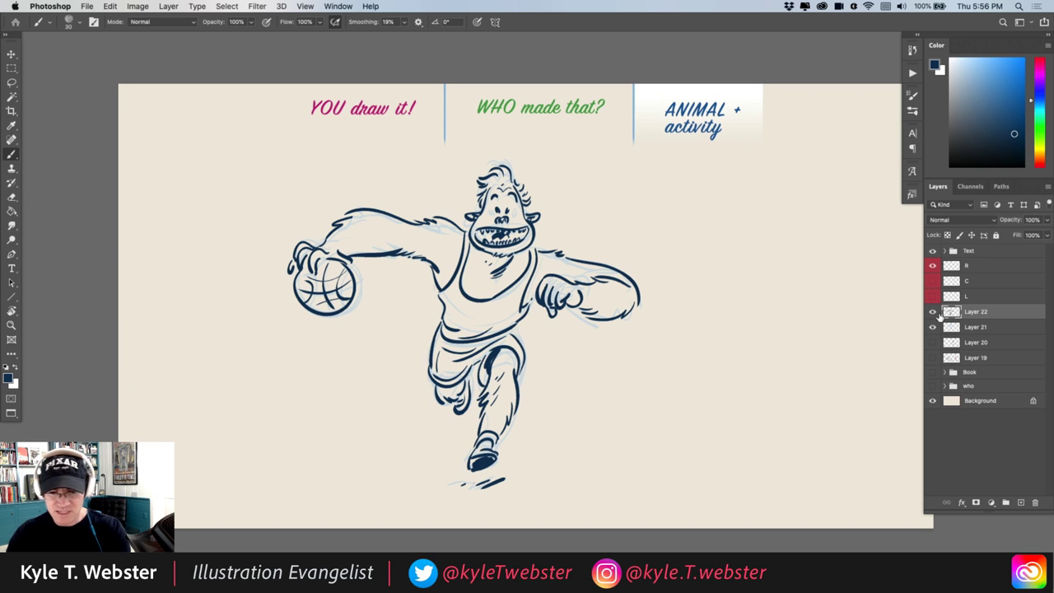
{"action": "left_click", "coordinate": [934, 327]}
{"action": "left_click_drag", "start_coordinate": [395, 224], "coordinate": [286, 218]}
{"action": "left_click", "coordinate": [934, 327]}
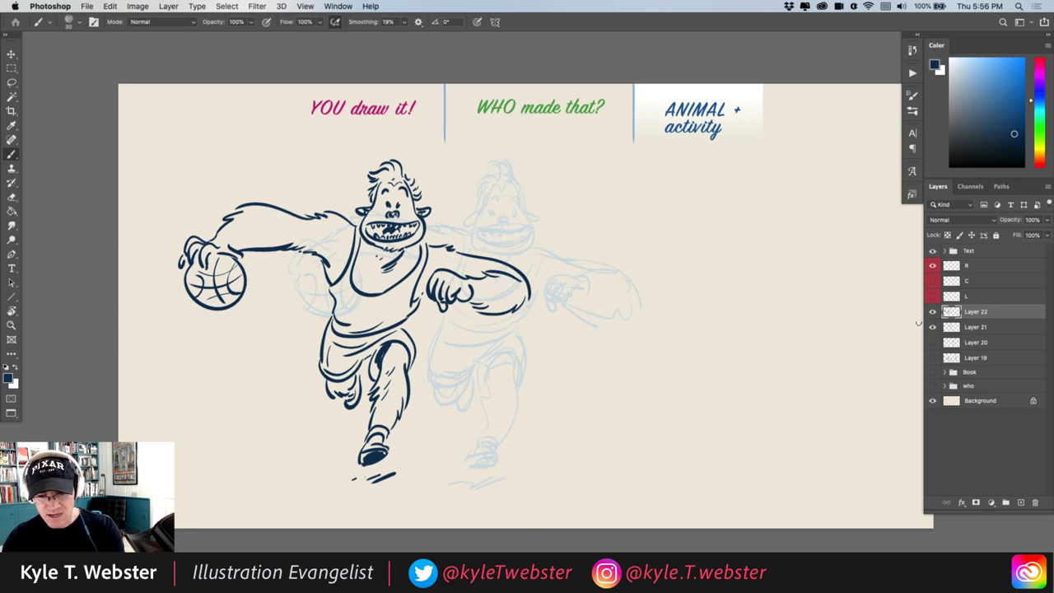
{"action": "left_click", "coordinate": [933, 327]}
Show the pink masked figure, move it right, then nudge all three layers together
{"action": "left_click", "coordinate": [933, 342]}
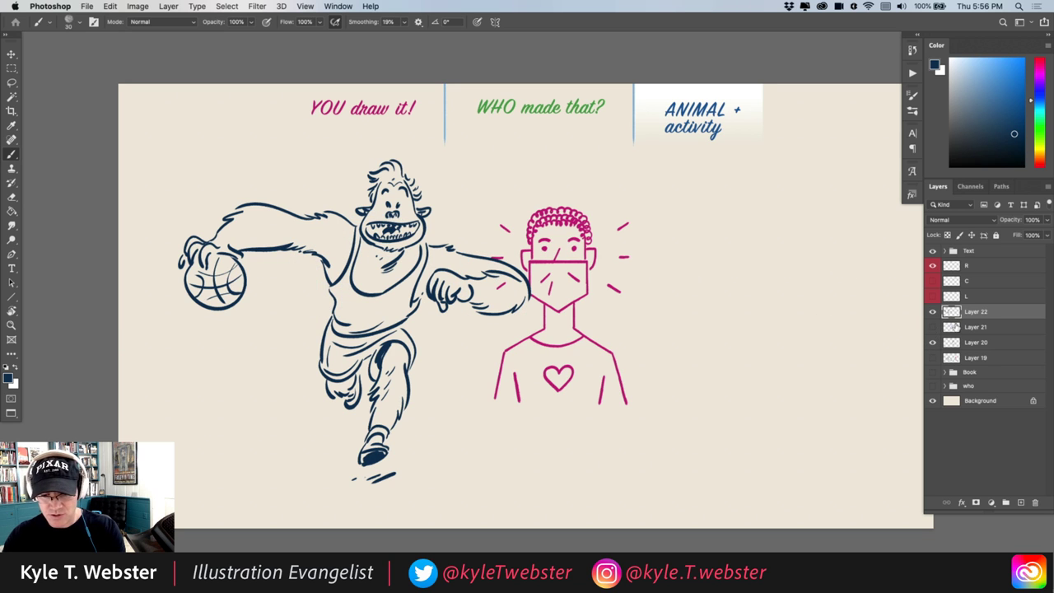
{"action": "left_click", "coordinate": [954, 342]}
{"action": "key", "text": "v"}
{"action": "left_click_drag", "start_coordinate": [559, 266], "coordinate": [713, 264]}
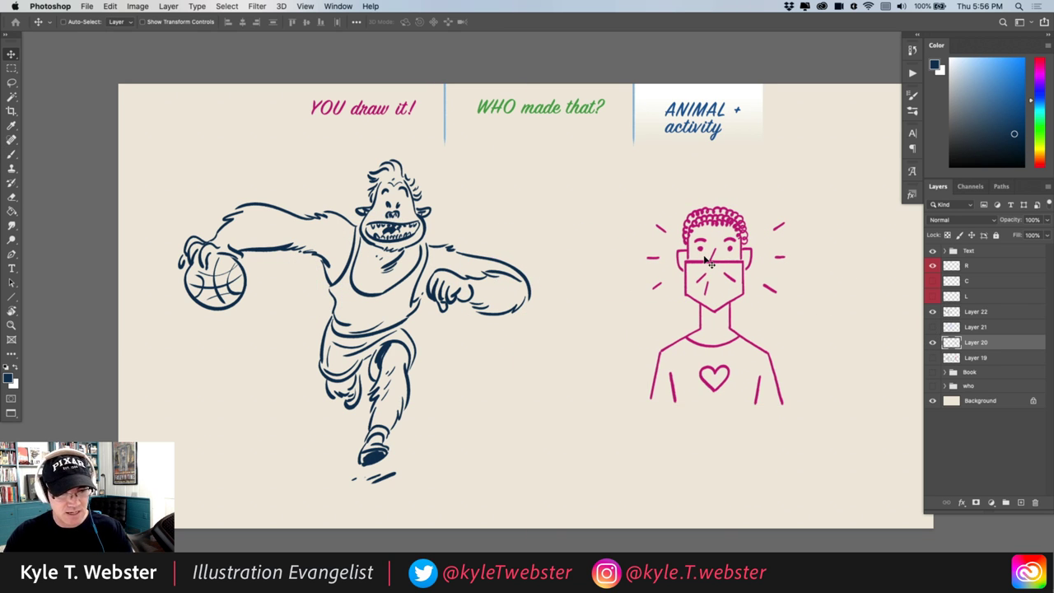
{"action": "left_click", "coordinate": [952, 310], "text": "shift"}
{"action": "left_click_drag", "start_coordinate": [356, 235], "coordinate": [379, 232]}
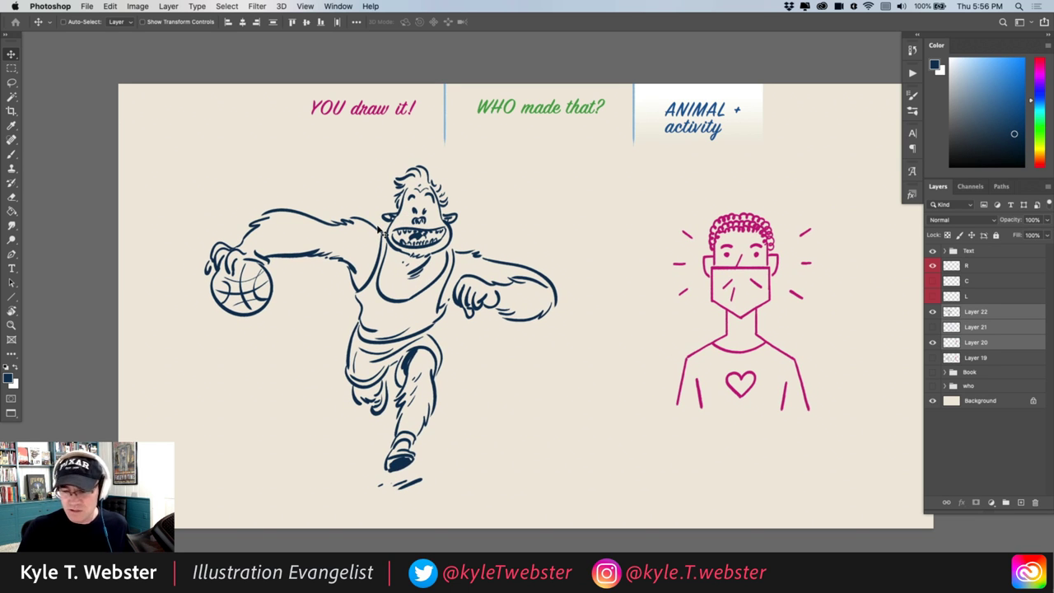